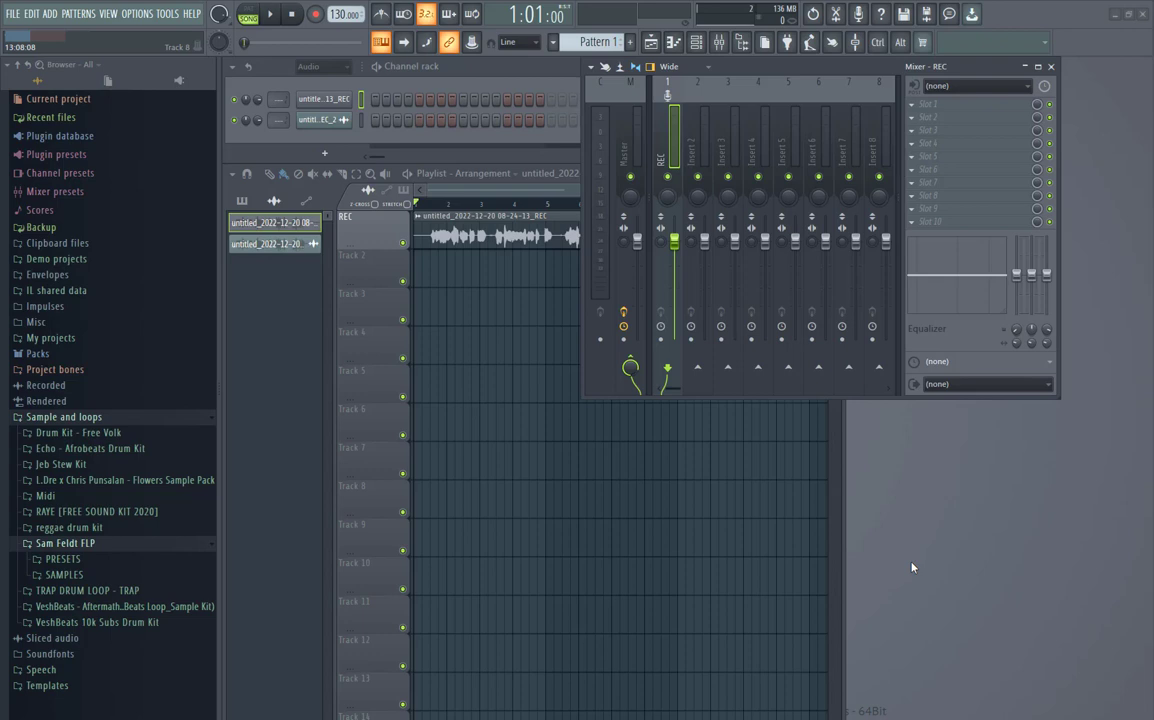
# Open the REC track's audio clip in the Edison audio editor and normalize the recording
pyautogui.click(291, 324)
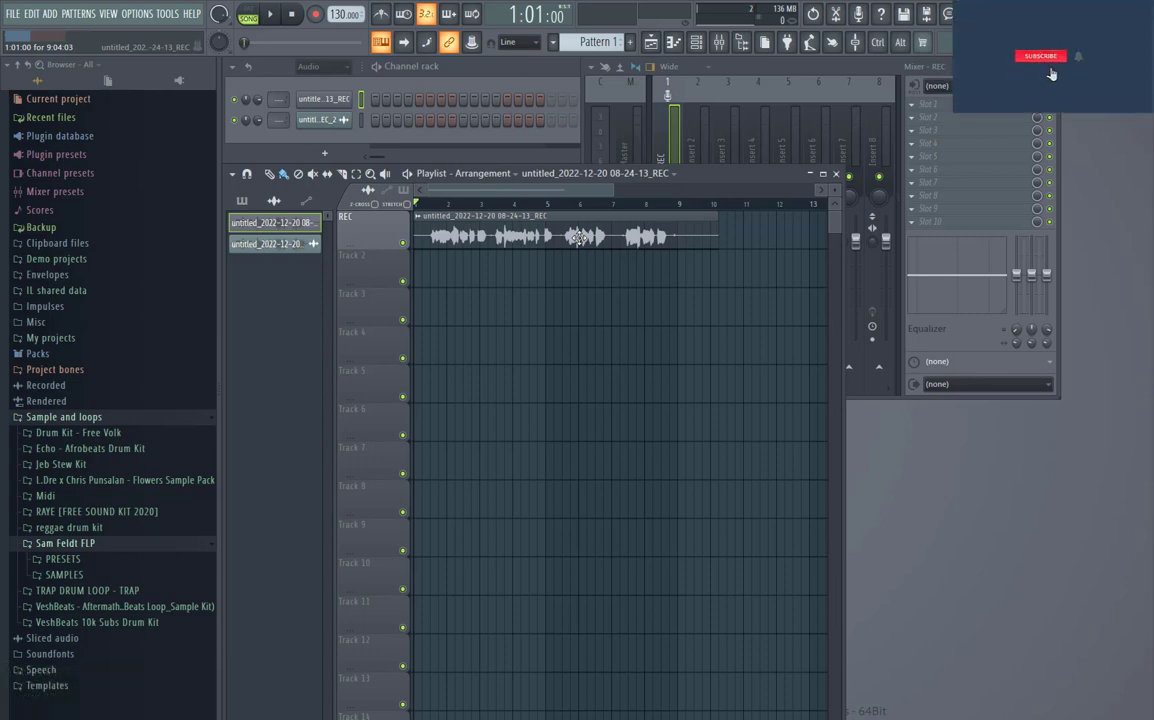
pyautogui.doubleClick(578, 237)
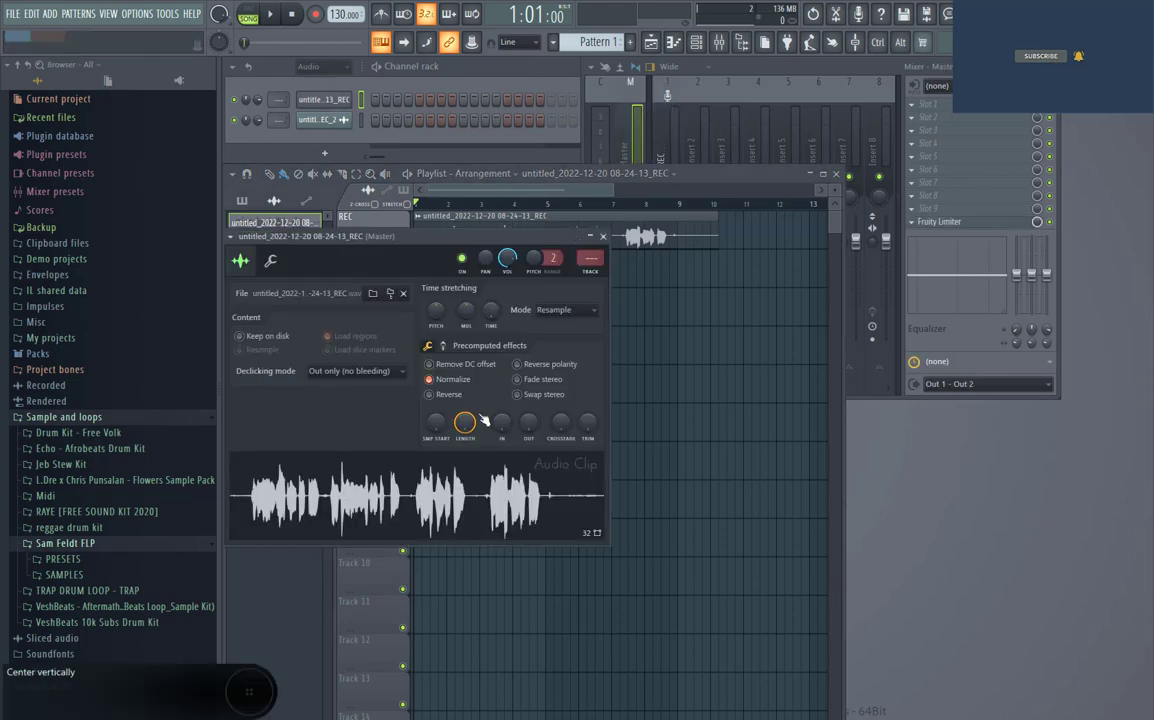
pyautogui.click(603, 237)
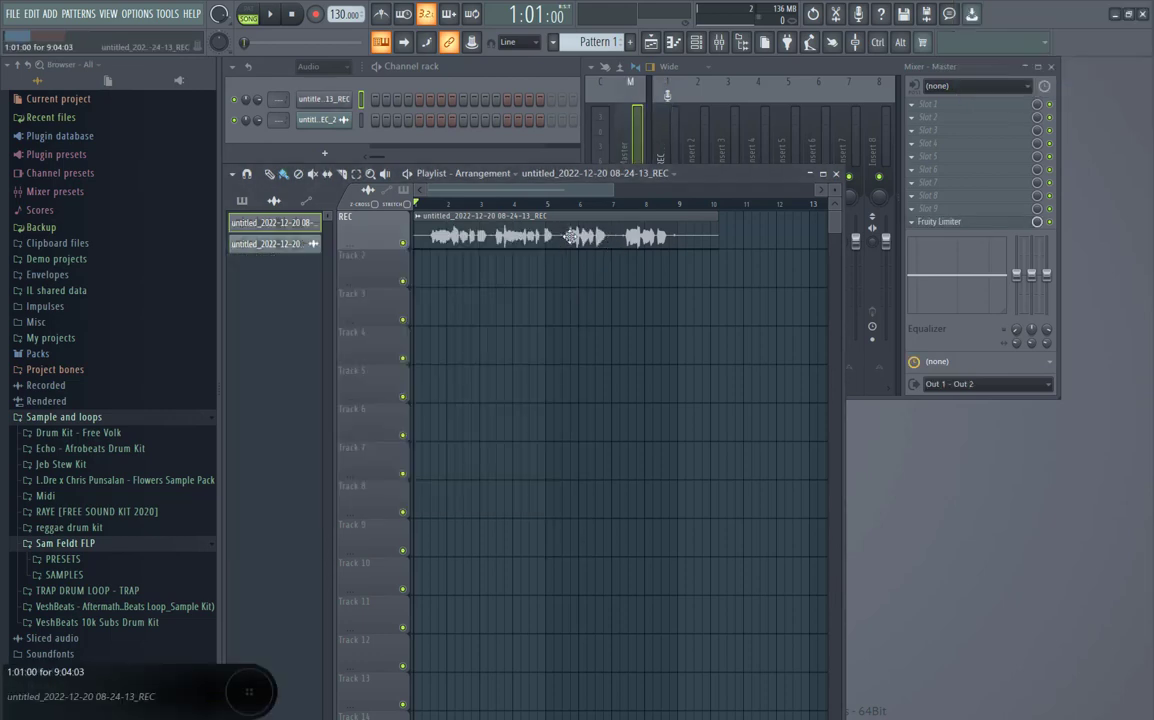
pyautogui.doubleClick(571, 237)
pyautogui.moveTo(568, 240); pyautogui.dragTo(620, 173)
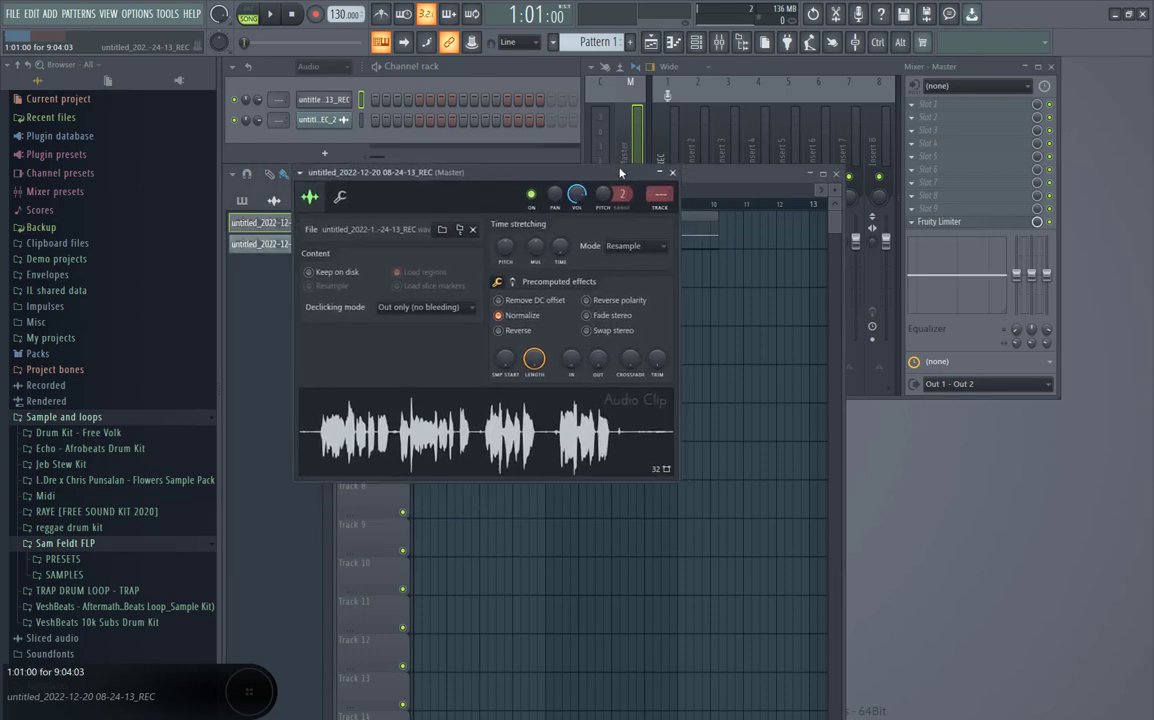
pyautogui.rightClick(470, 432)
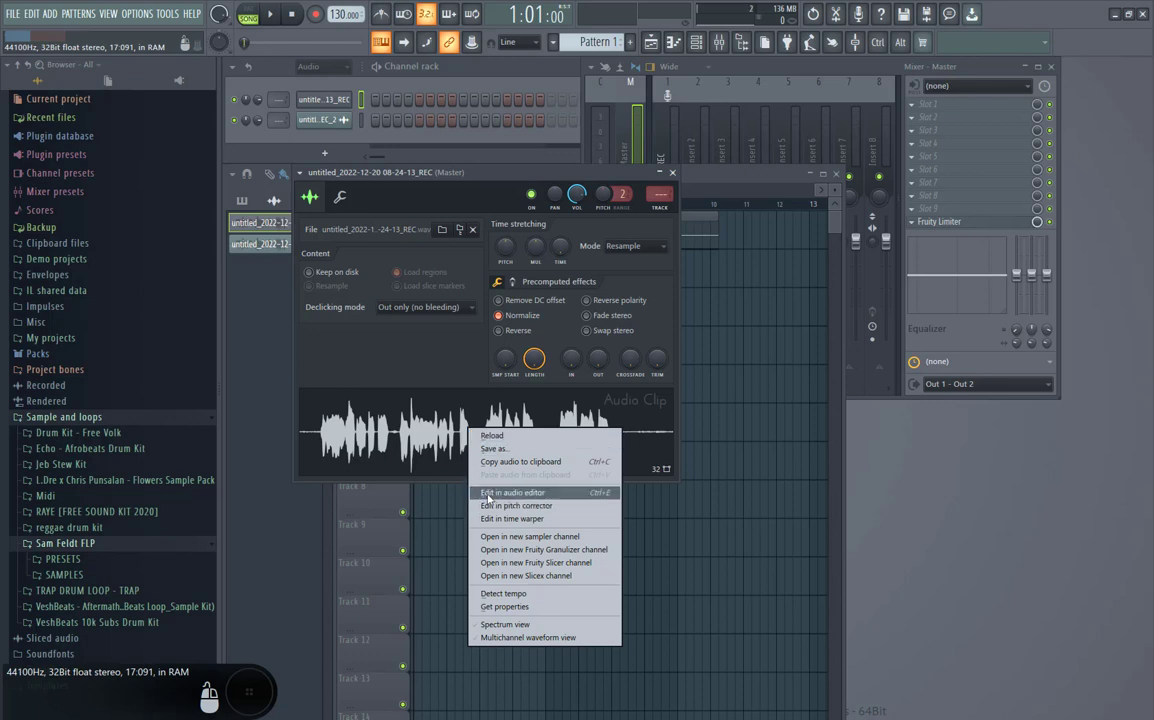
pyautogui.click(488, 494)
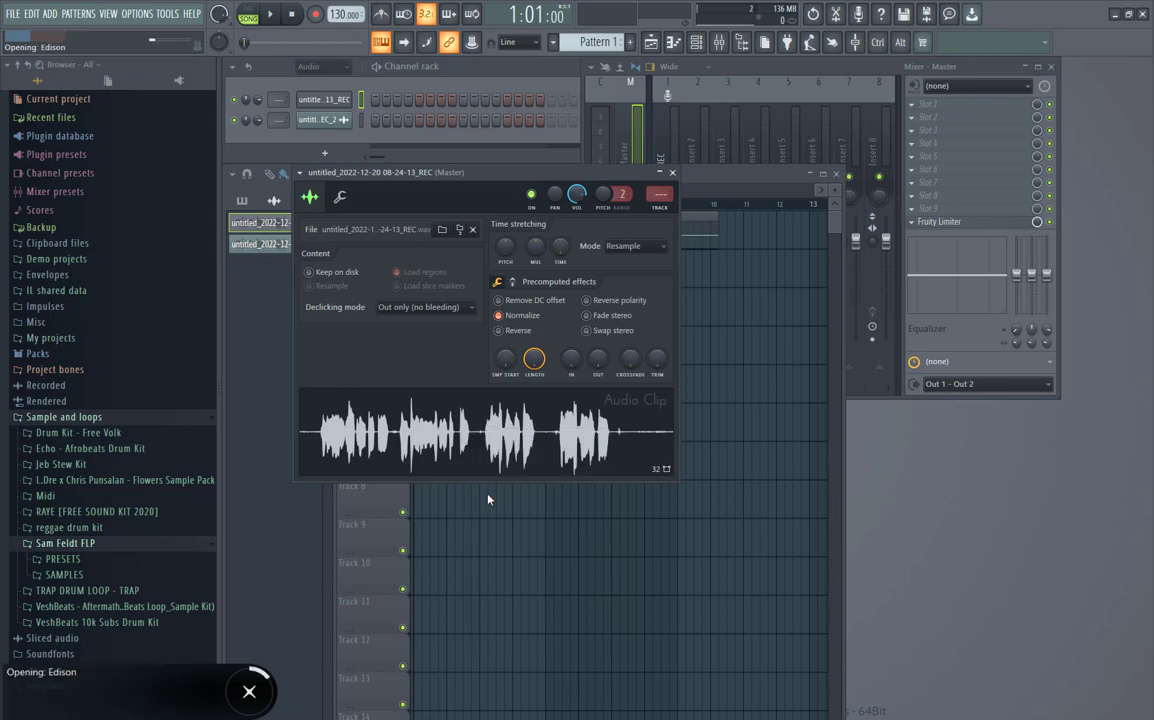
pyautogui.moveTo(514, 357); pyautogui.dragTo(542, 173)
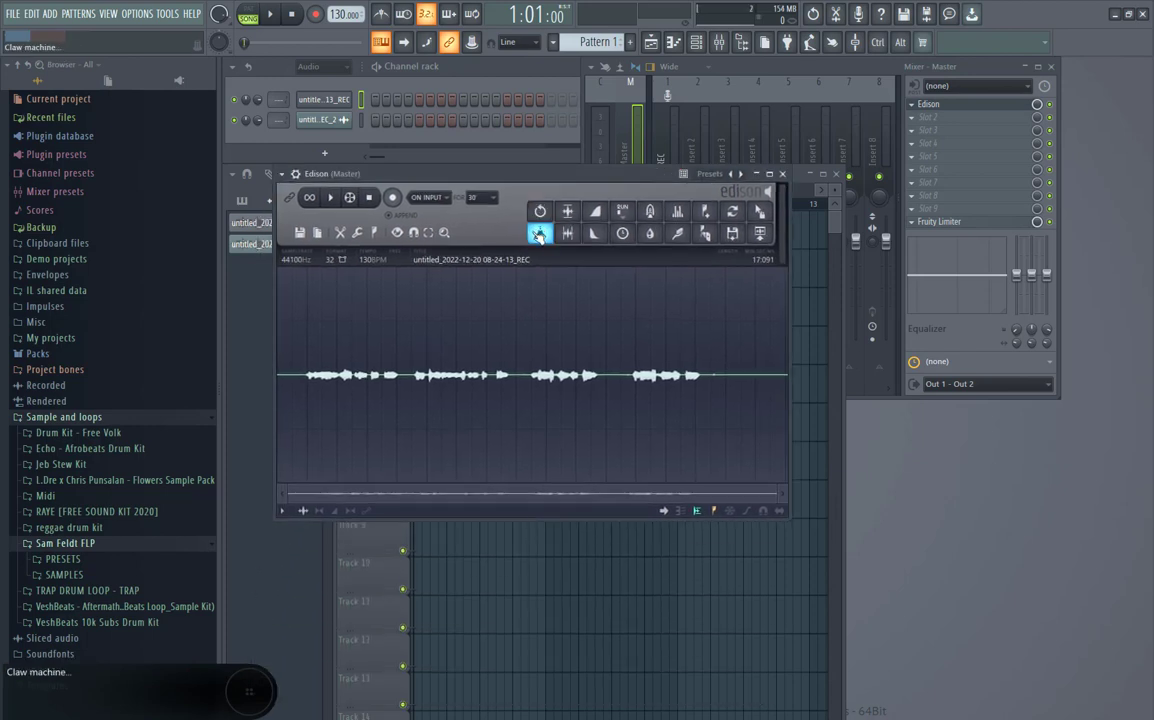
pyautogui.click(569, 214)
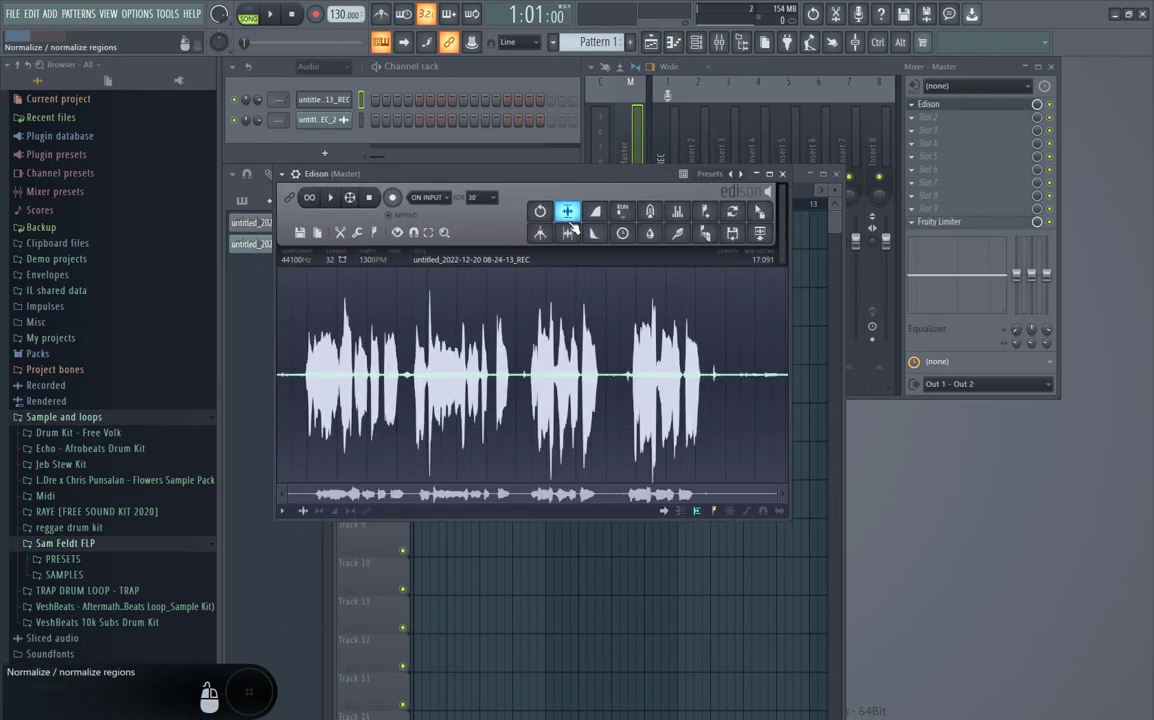
# Listen to the quiet tail after the last vocal phrase and to the recording from its start to examine the background noise
pyautogui.moveTo(724, 378); pyautogui.dragTo(781, 384)
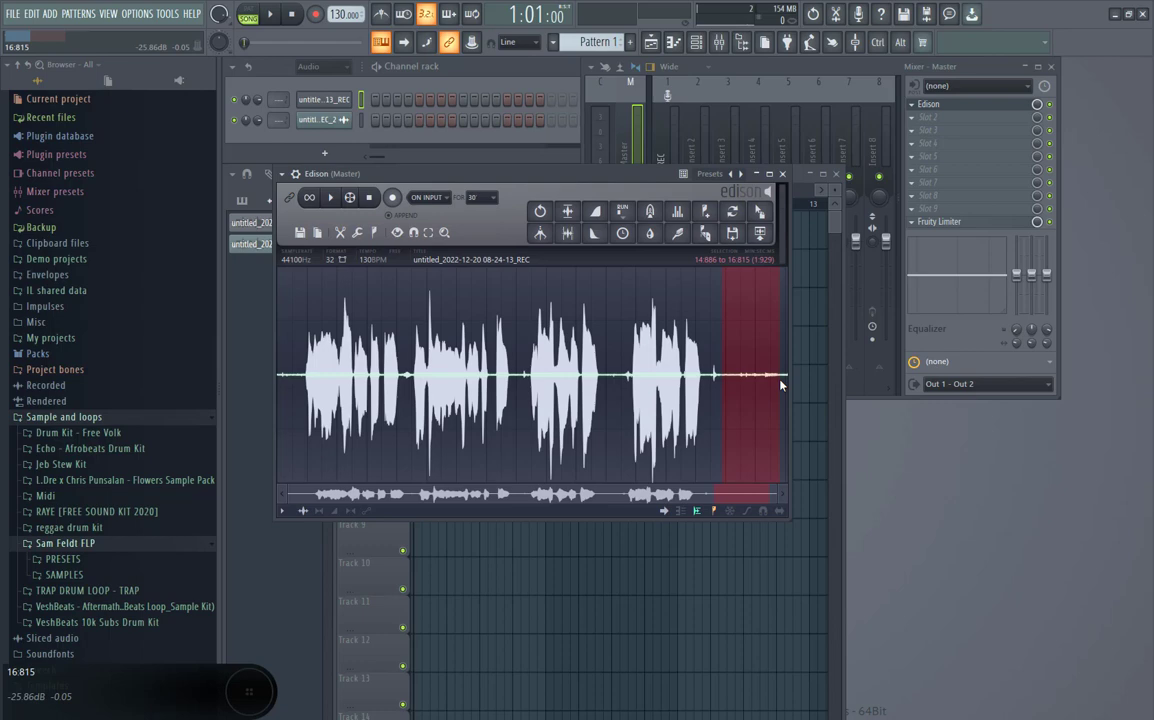
pyautogui.press('space')
pyautogui.click(282, 389)
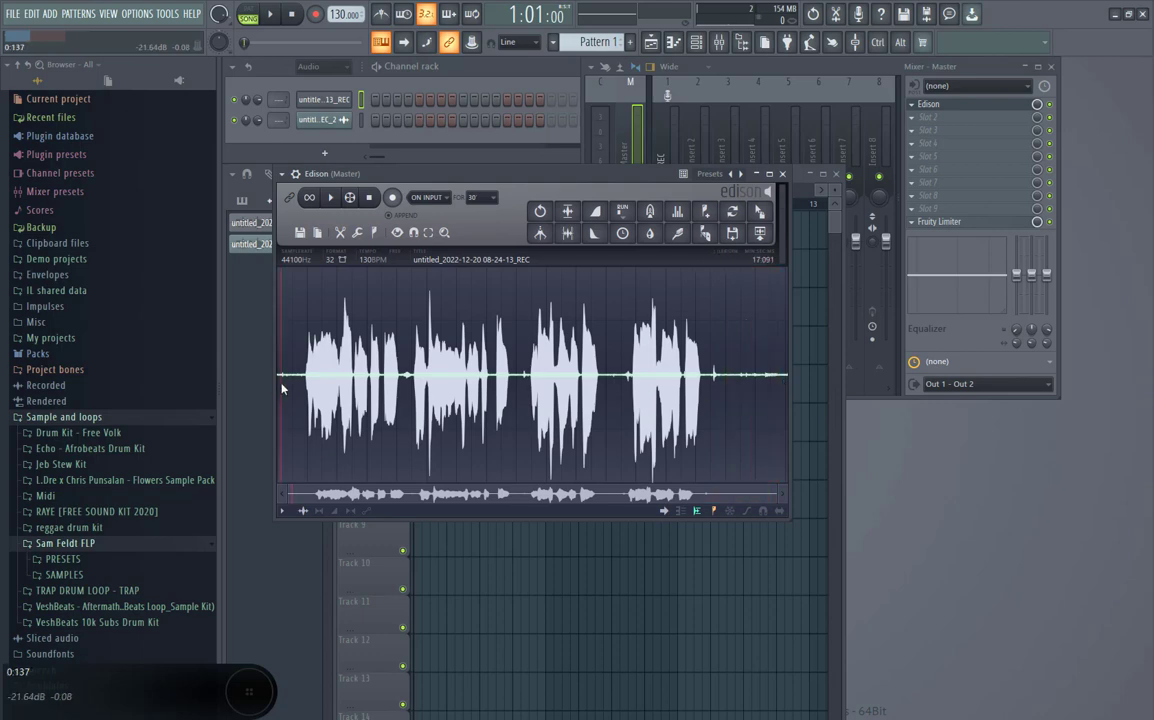
pyautogui.press('space')
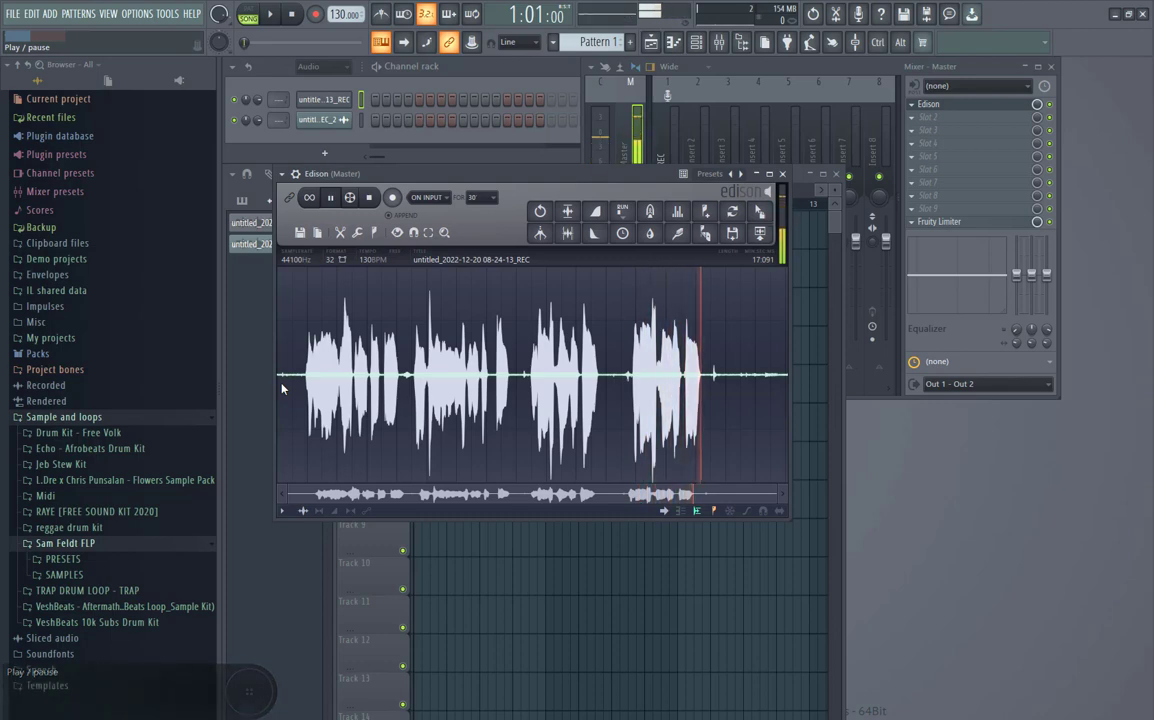
pyautogui.press('space')
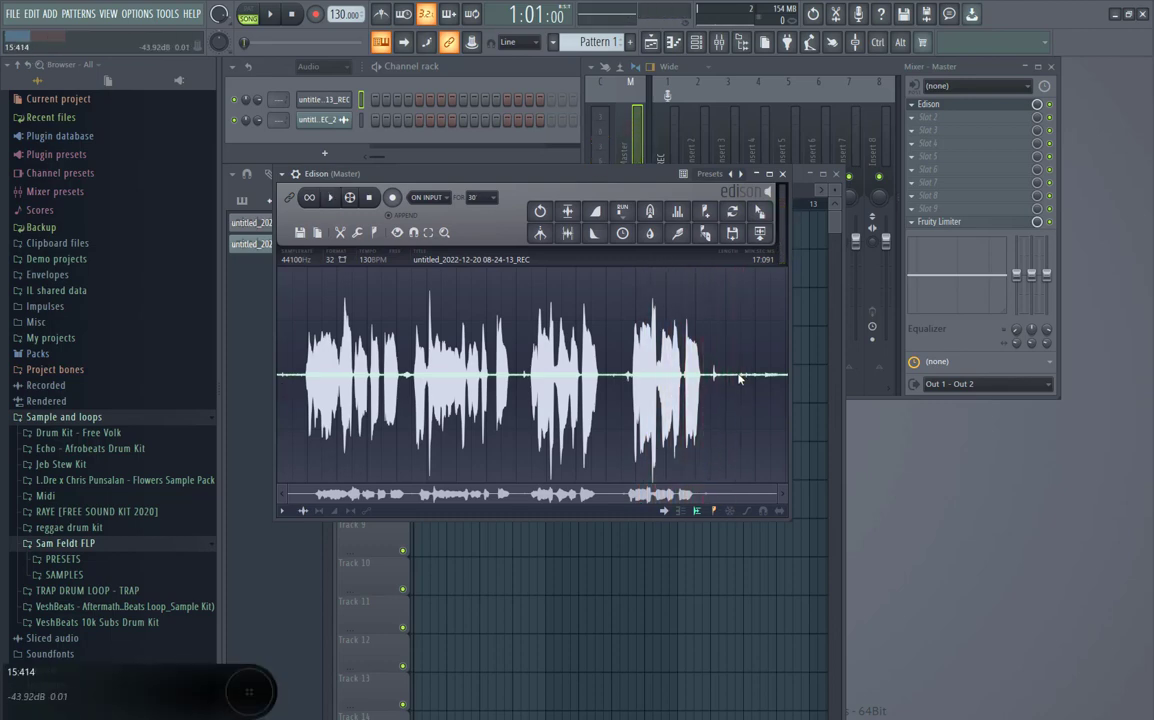
pyautogui.moveTo(718, 380); pyautogui.dragTo(786, 380)
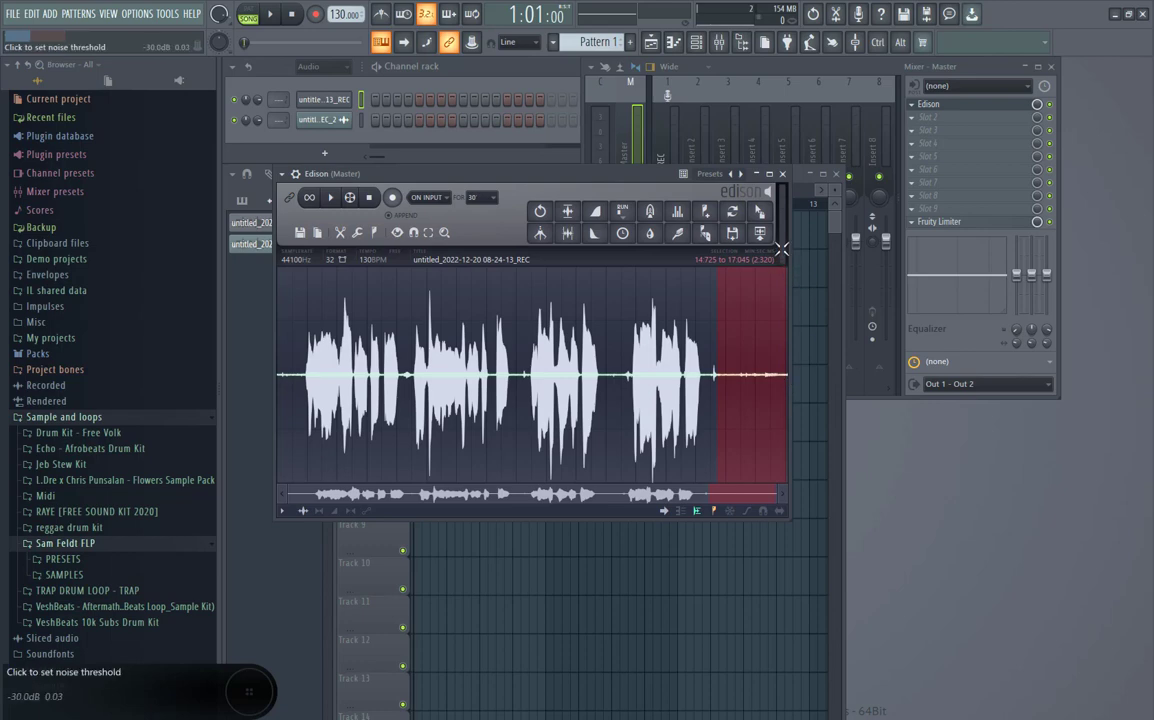
pyautogui.press('space')
pyautogui.press('space')
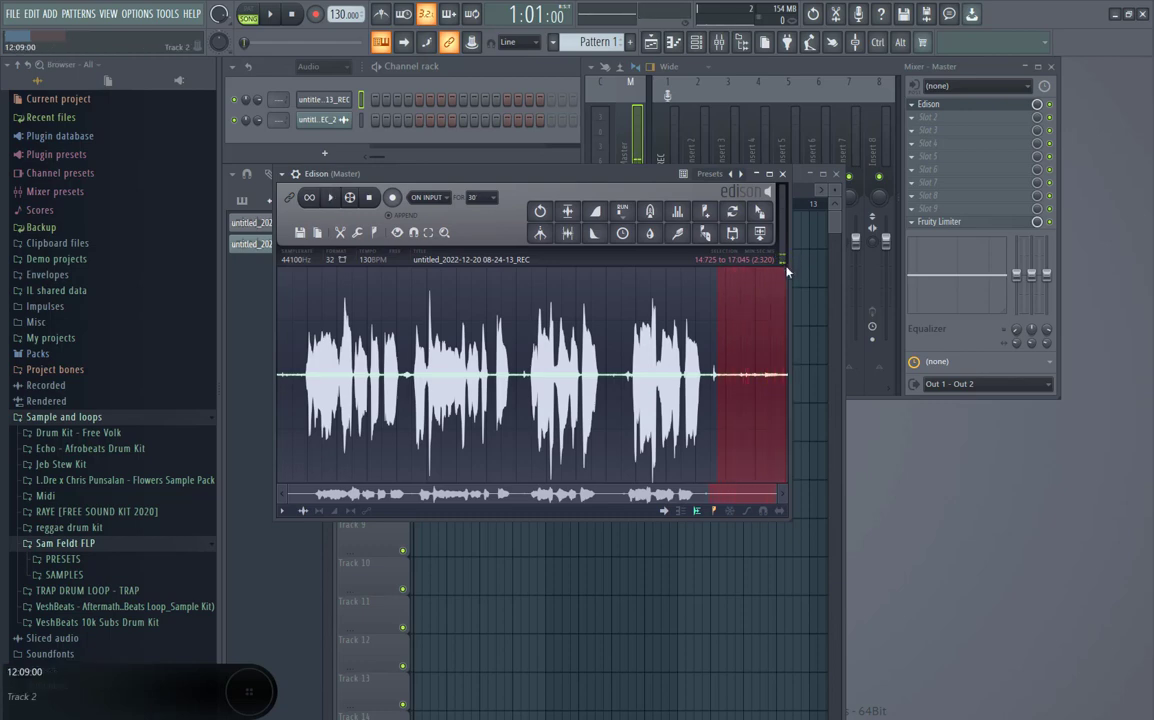
# Select the noise-only tail from about 14.931 to 16.884 and acquire it as the noise profile for the Clean up (denoise) tool
pyautogui.click(720, 376)
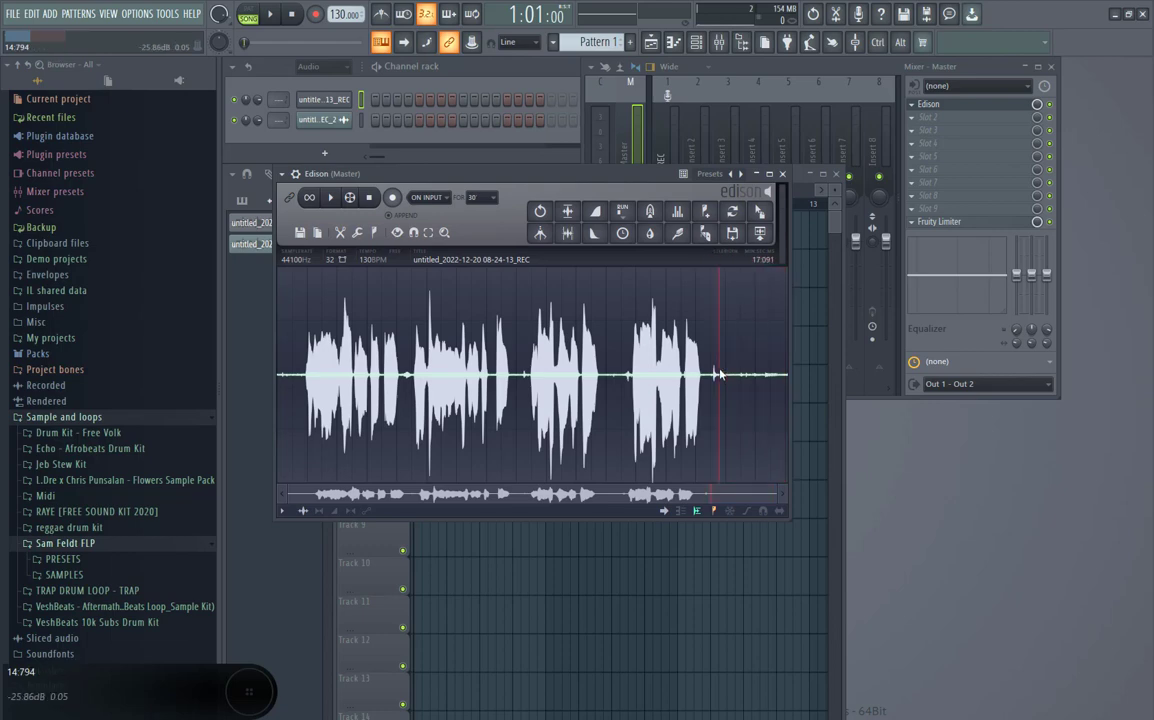
pyautogui.moveTo(698, 378)
pyautogui.mouseDown()
pyautogui.moveTo(690, 360)
pyautogui.moveTo(627, 345)
pyautogui.moveTo(695, 386)
pyautogui.mouseUp()
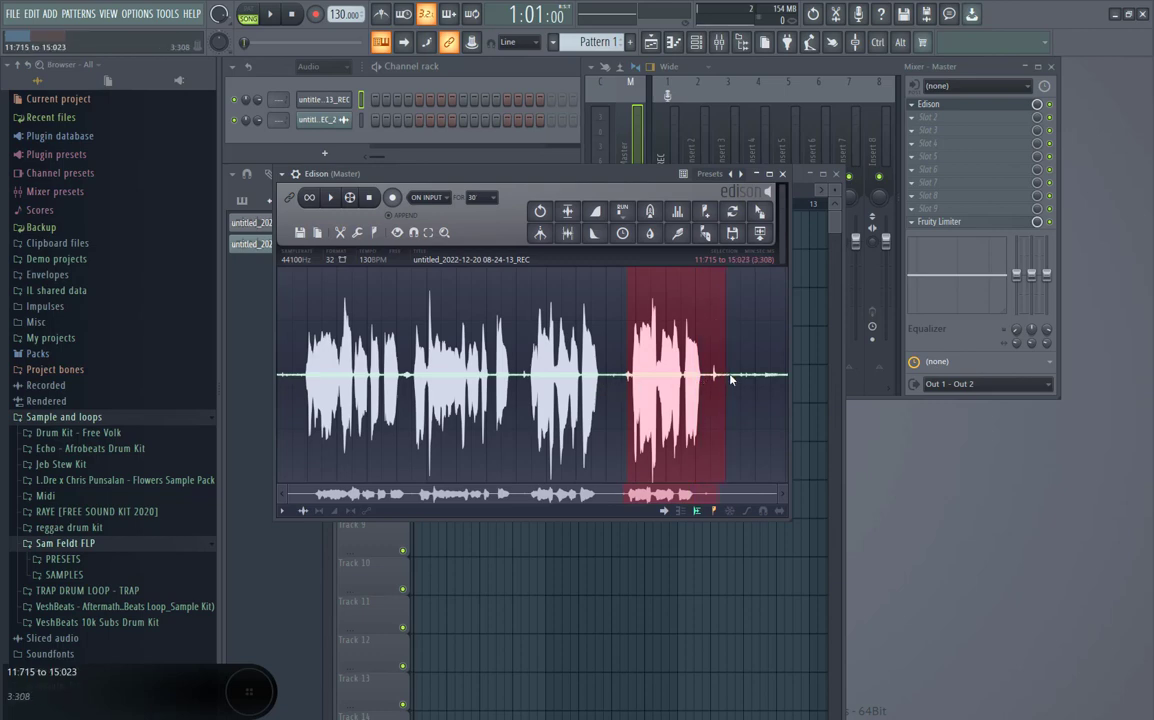
pyautogui.click(729, 377)
pyautogui.moveTo(725, 380); pyautogui.dragTo(783, 386)
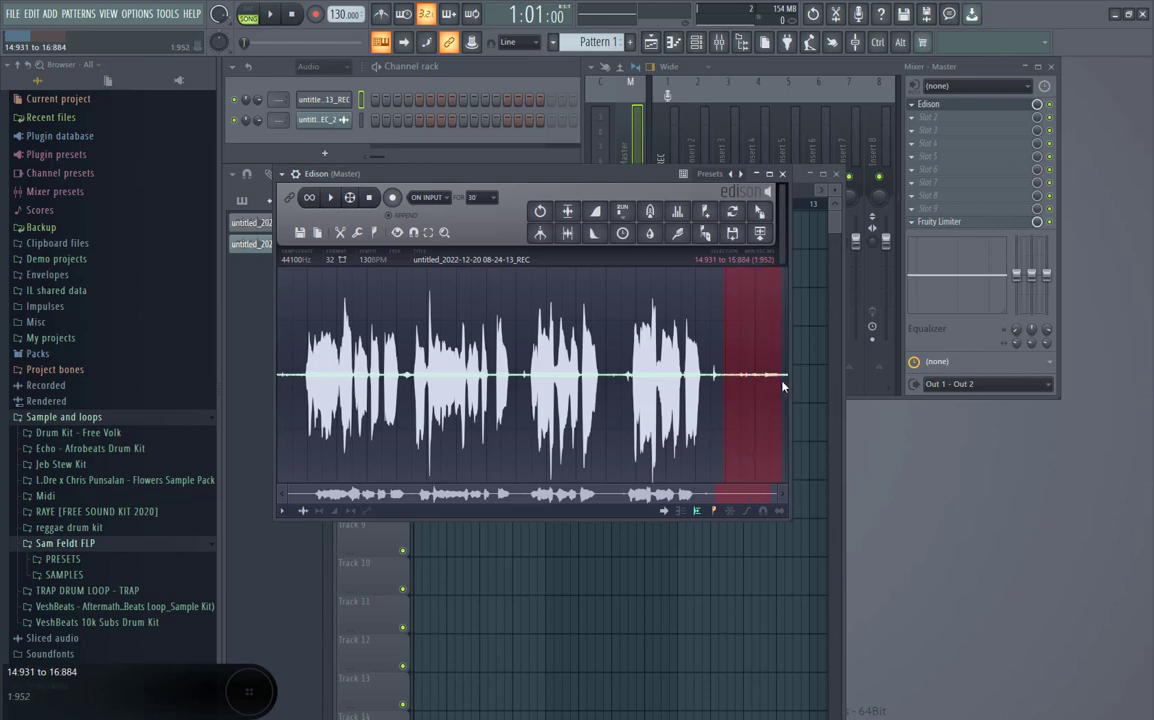
pyautogui.click(680, 236)
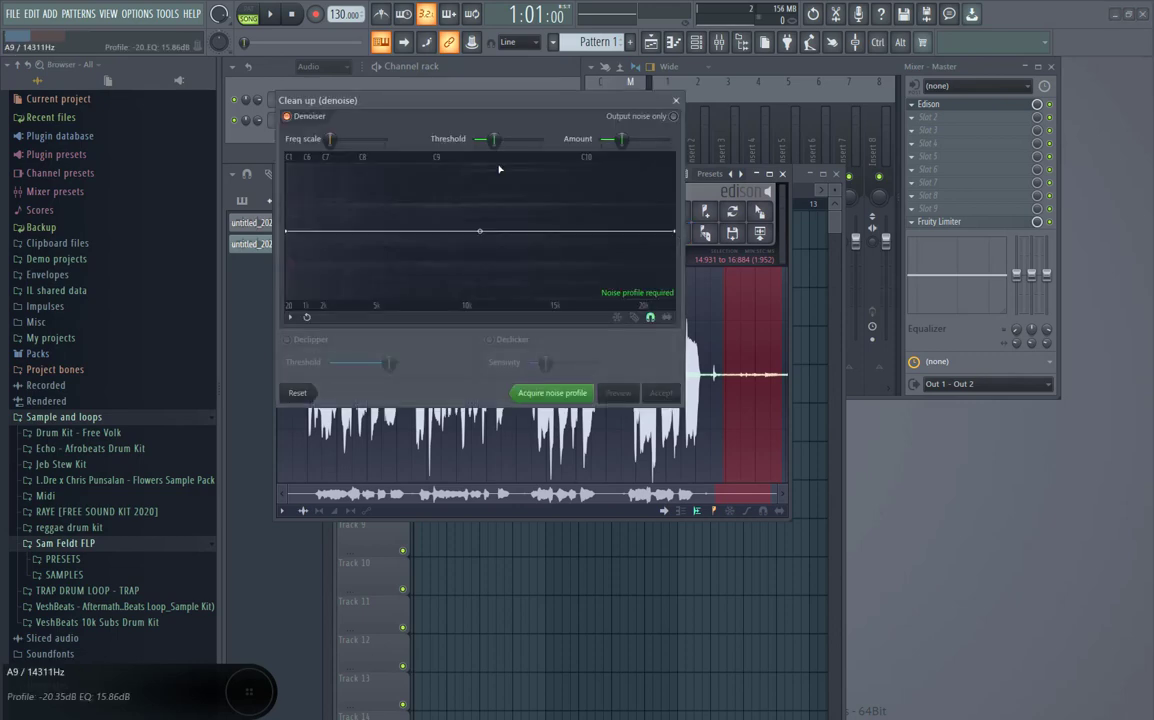
pyautogui.moveTo(496, 115); pyautogui.dragTo(490, 255)
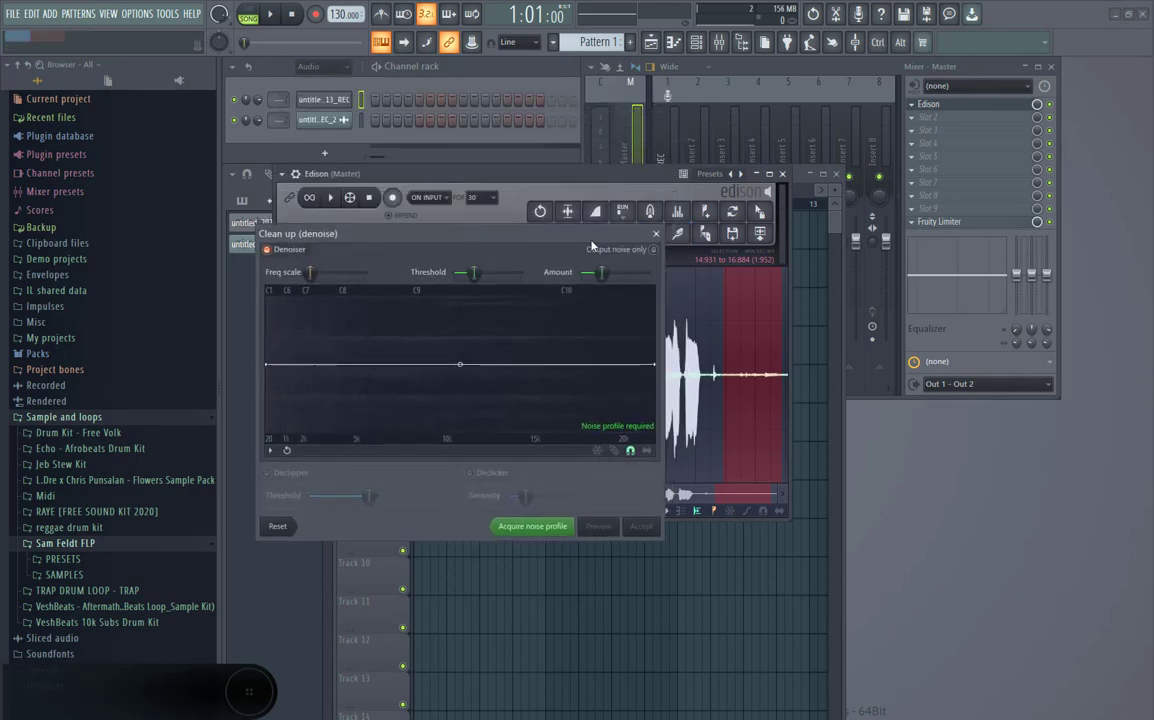
pyautogui.click(678, 234)
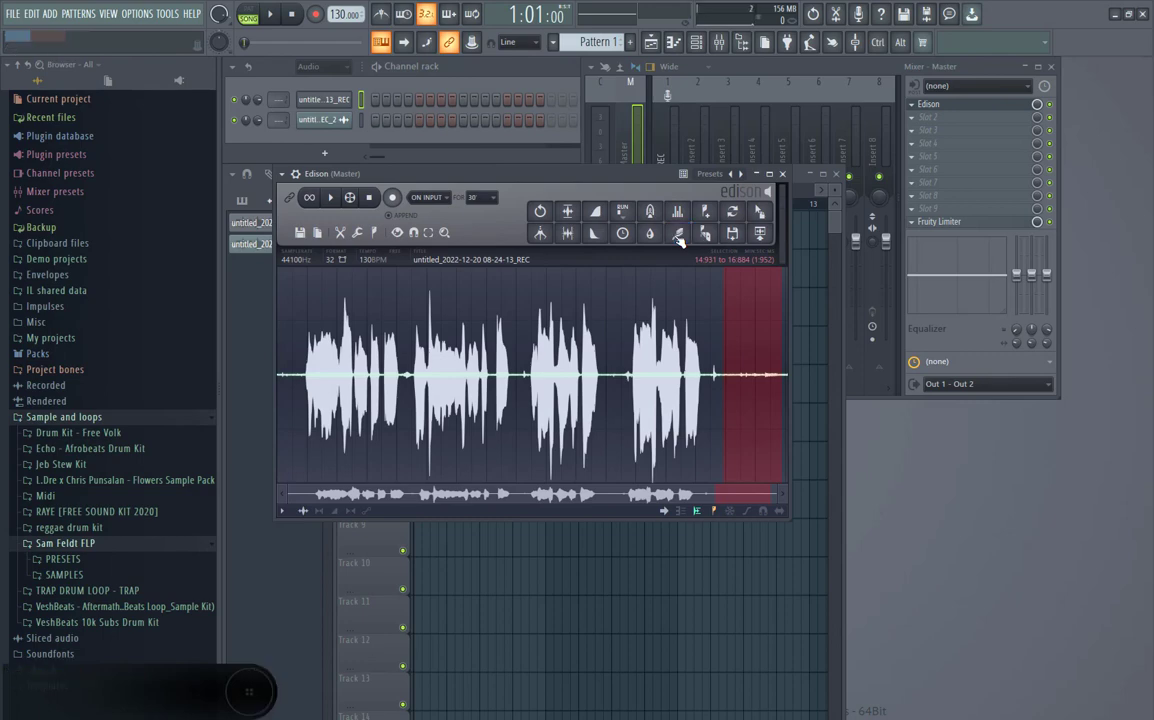
pyautogui.click(679, 234)
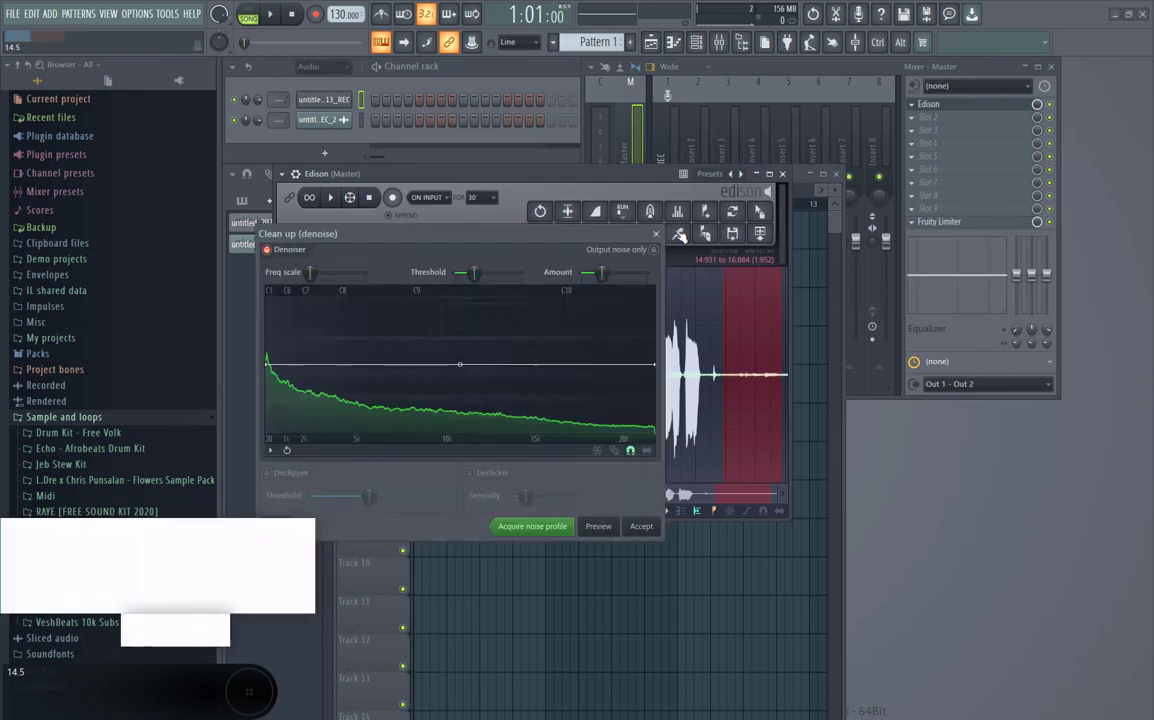
# Preview the denoising and reacquire the noise profile from the selected noise-only tail
pyautogui.moveTo(523, 241); pyautogui.dragTo(557, 124)
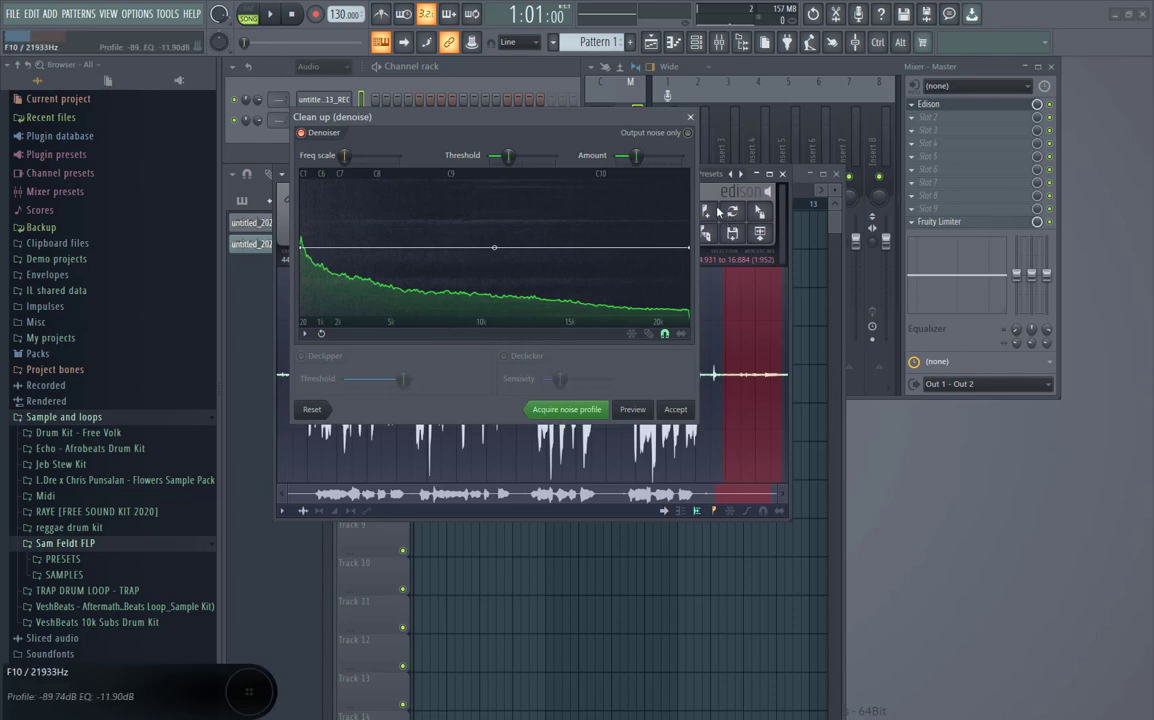
pyautogui.click(631, 409)
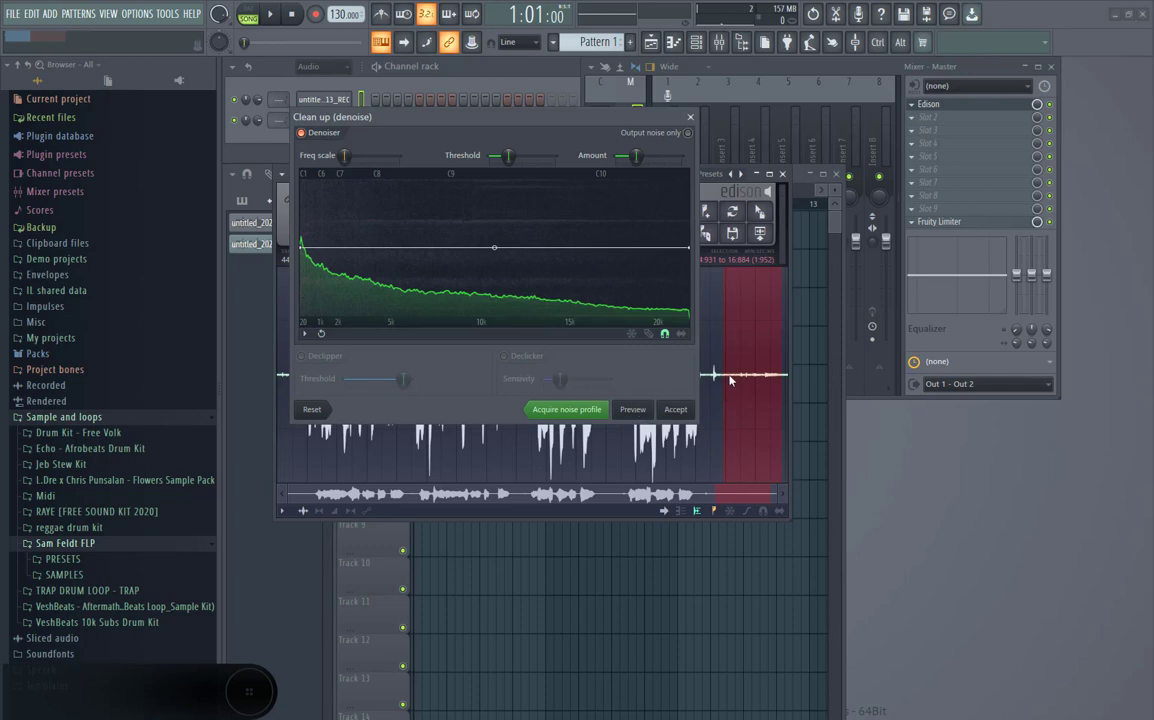
pyautogui.click(557, 412)
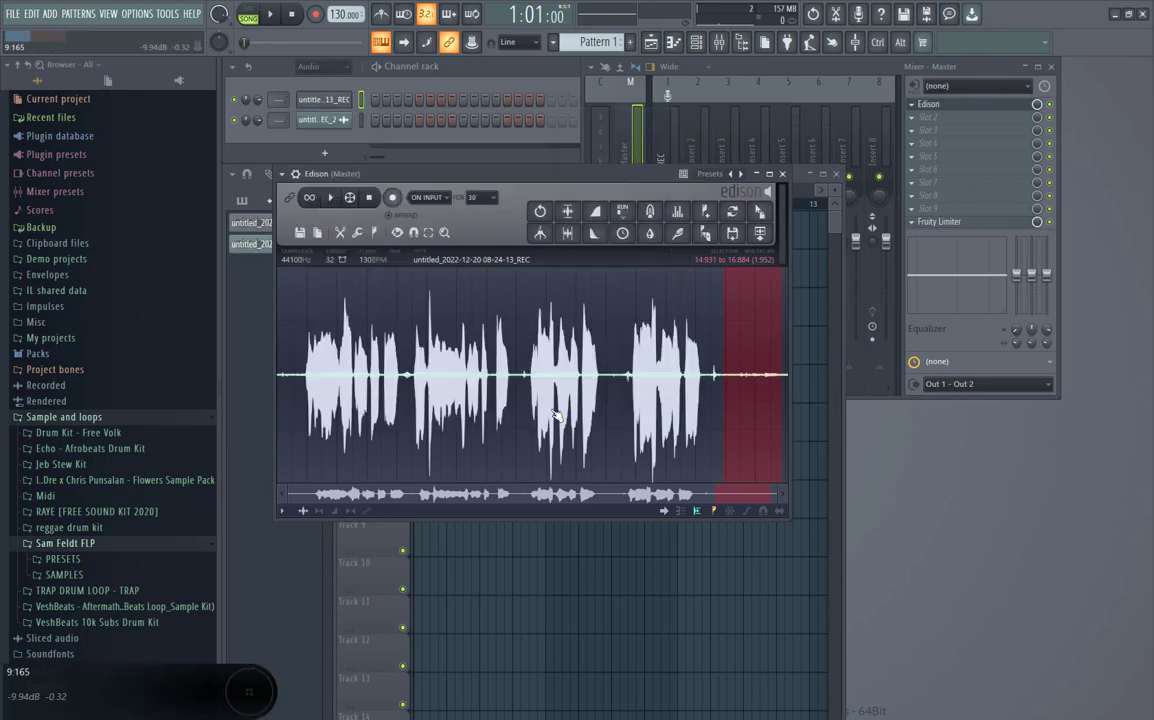
# Clear the selection, apply the denoiser to the whole recording with the acquired noise profile, and play back the result
pyautogui.click(727, 384)
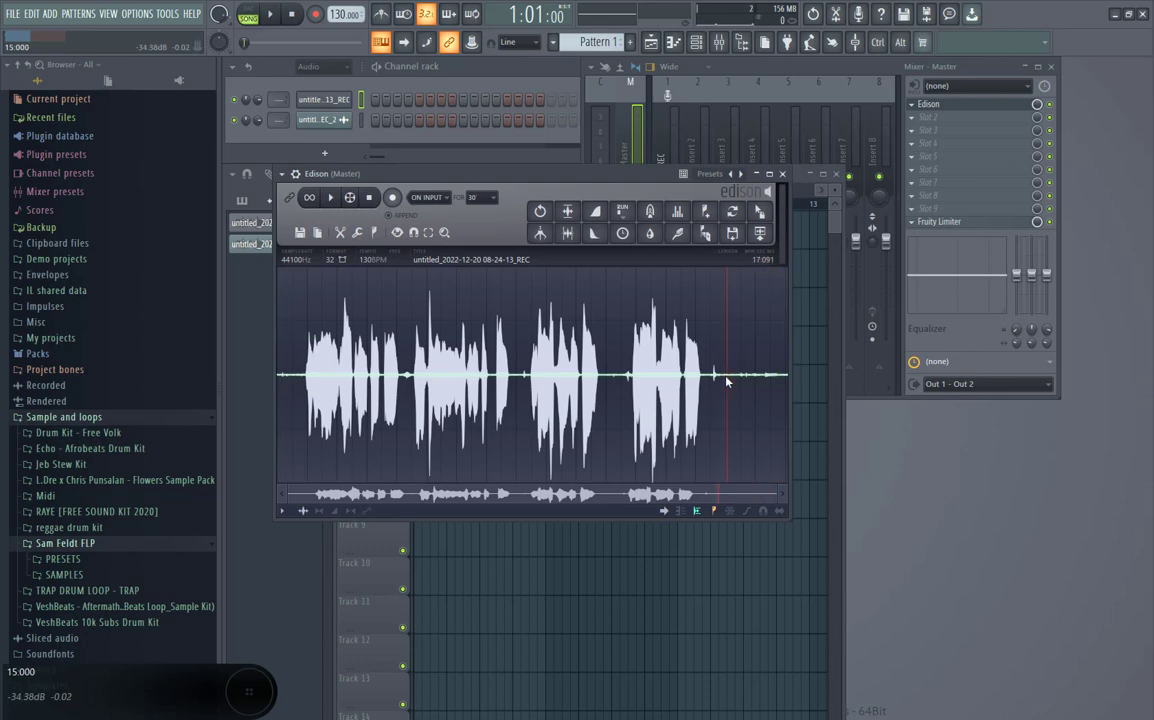
pyautogui.moveTo(726, 378); pyautogui.dragTo(785, 382)
pyautogui.click(740, 383)
pyautogui.click(679, 234)
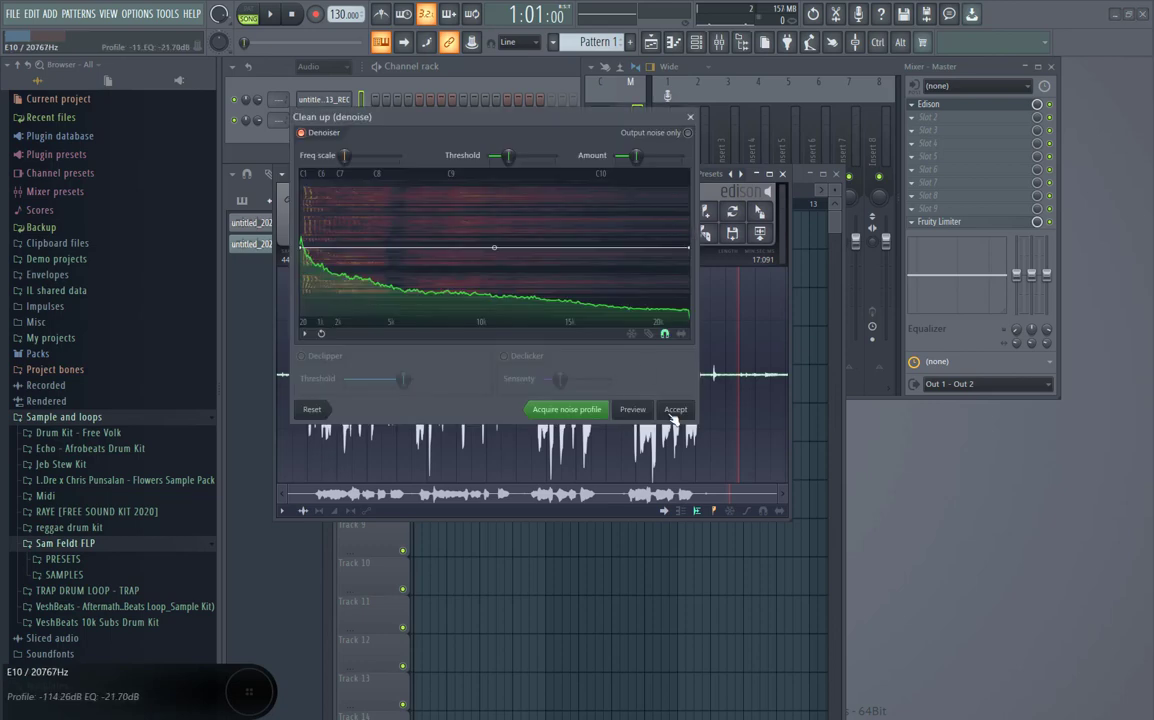
pyautogui.click(676, 409)
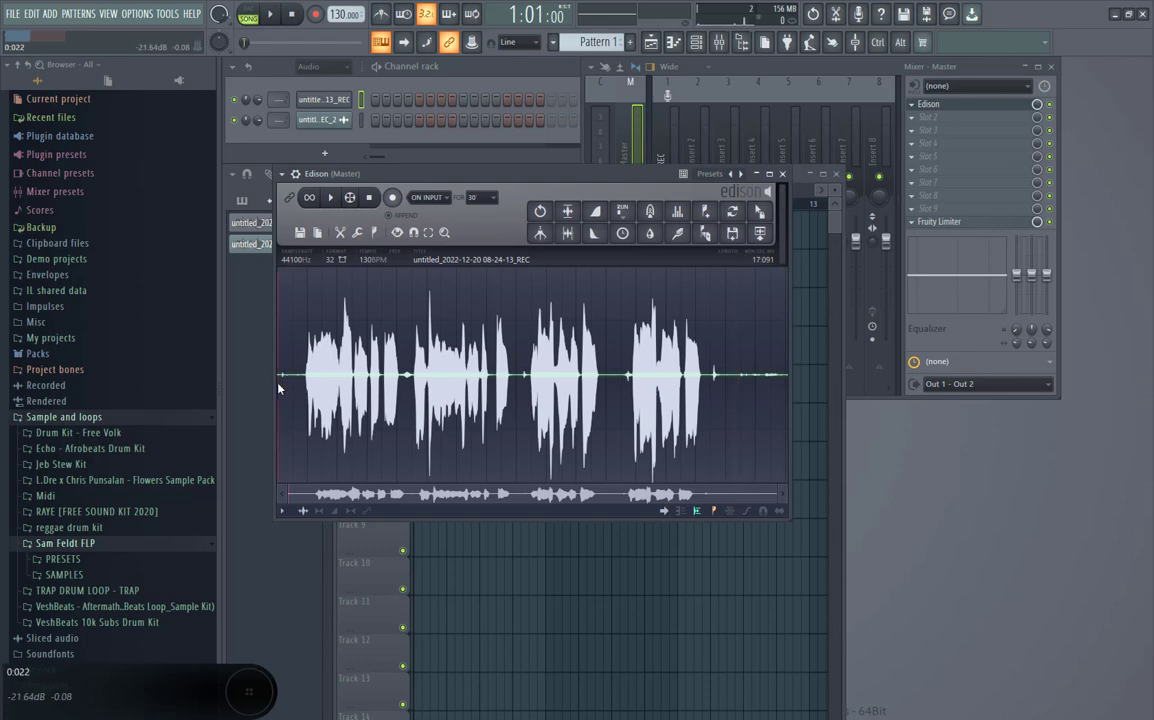
pyautogui.press('space')
pyautogui.press('space')
# Place the denoised sample from Edison into the playlist as a new audio clip at the start of Track 8
pyautogui.moveTo(508, 186); pyautogui.dragTo(772, 332)
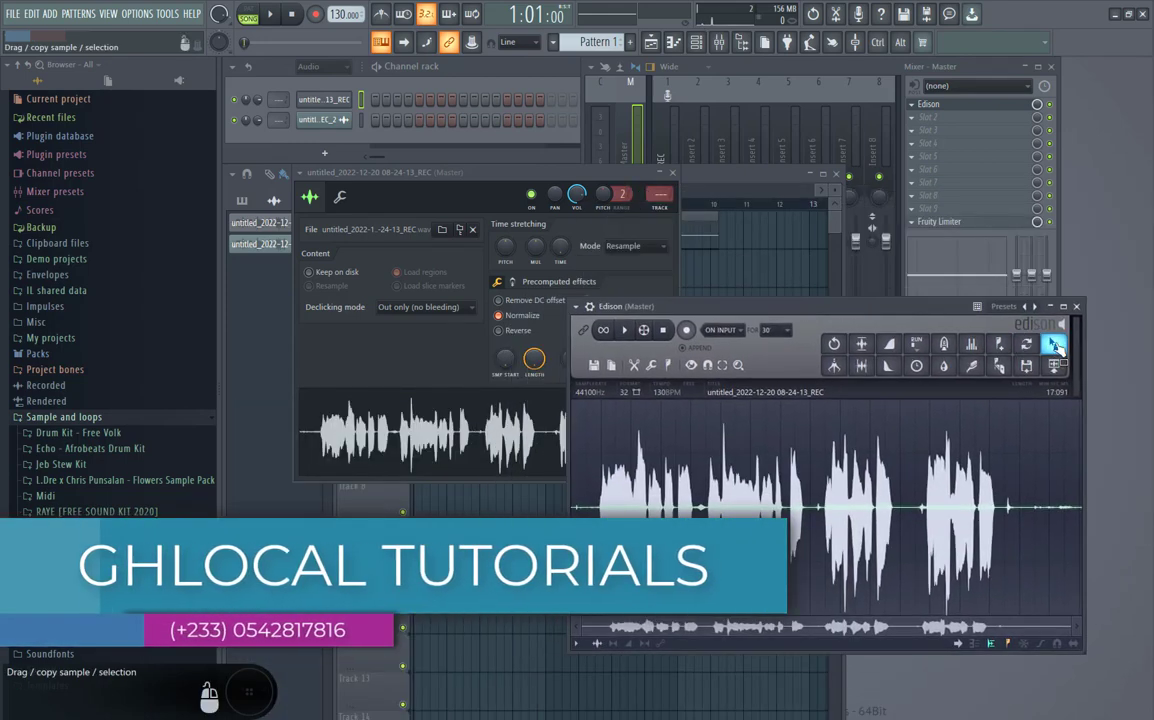
pyautogui.moveTo(1052, 343); pyautogui.dragTo(533, 444)
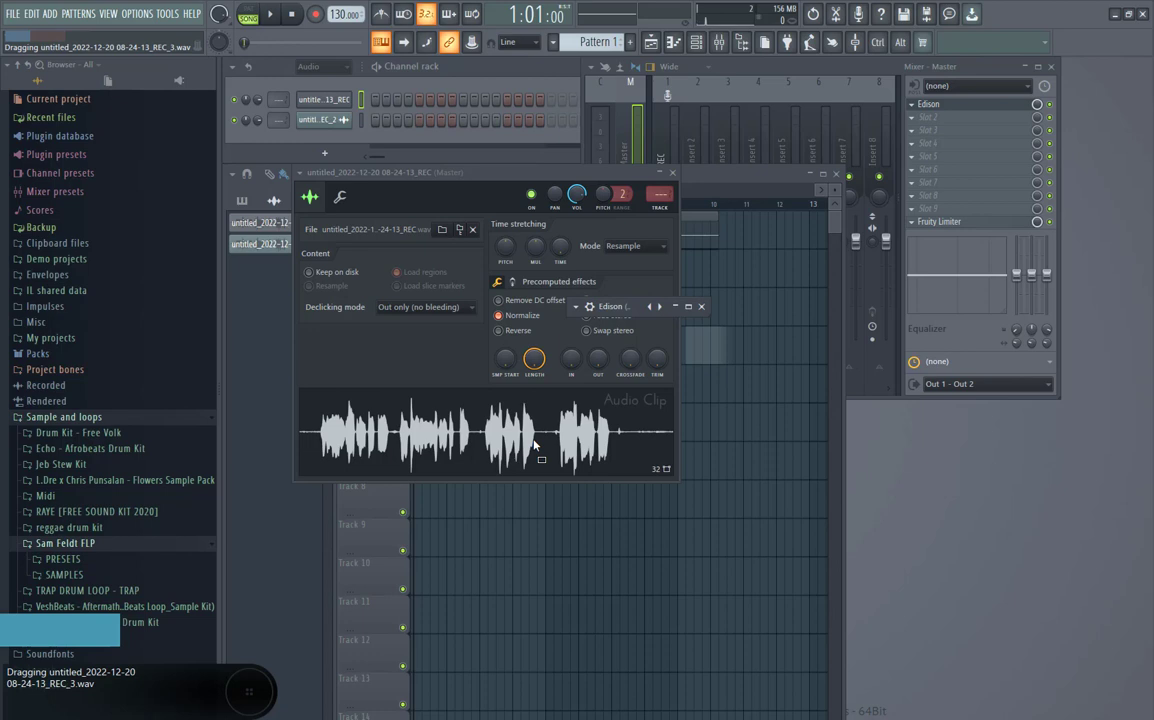
pyautogui.moveTo(533, 444); pyautogui.dragTo(416, 510)
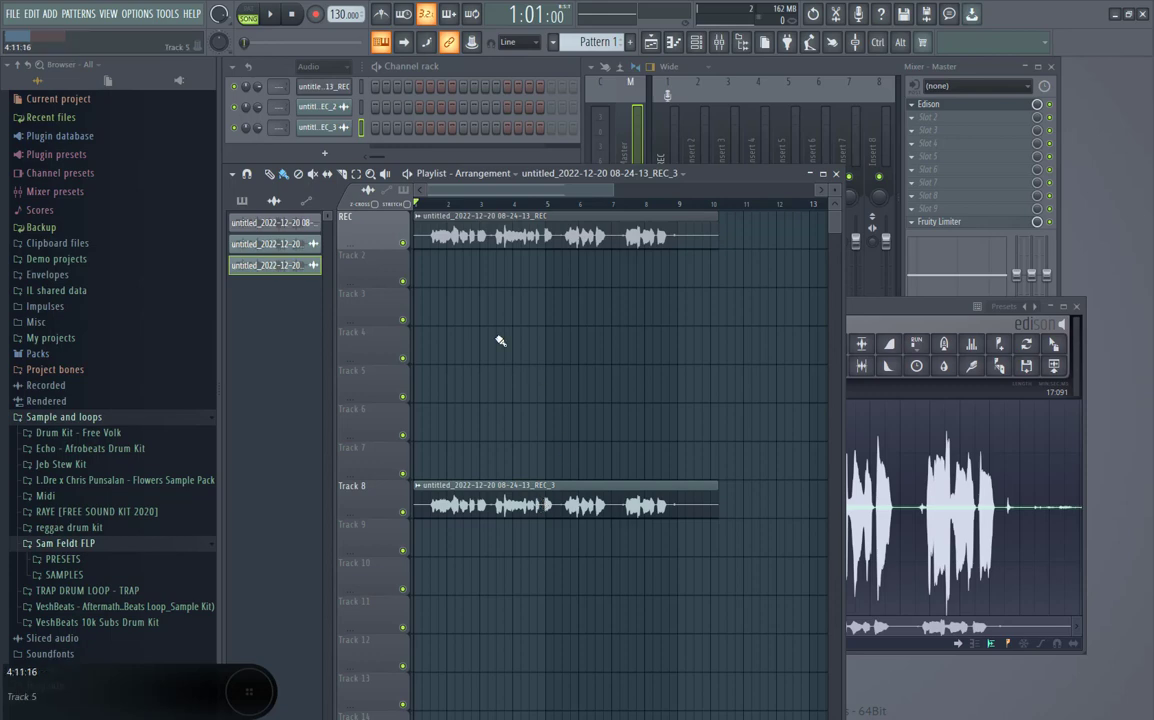
# Compare the denoised clip on Track 8 with the original on the REC track by playing each while the other is muted
pyautogui.click(403, 243)
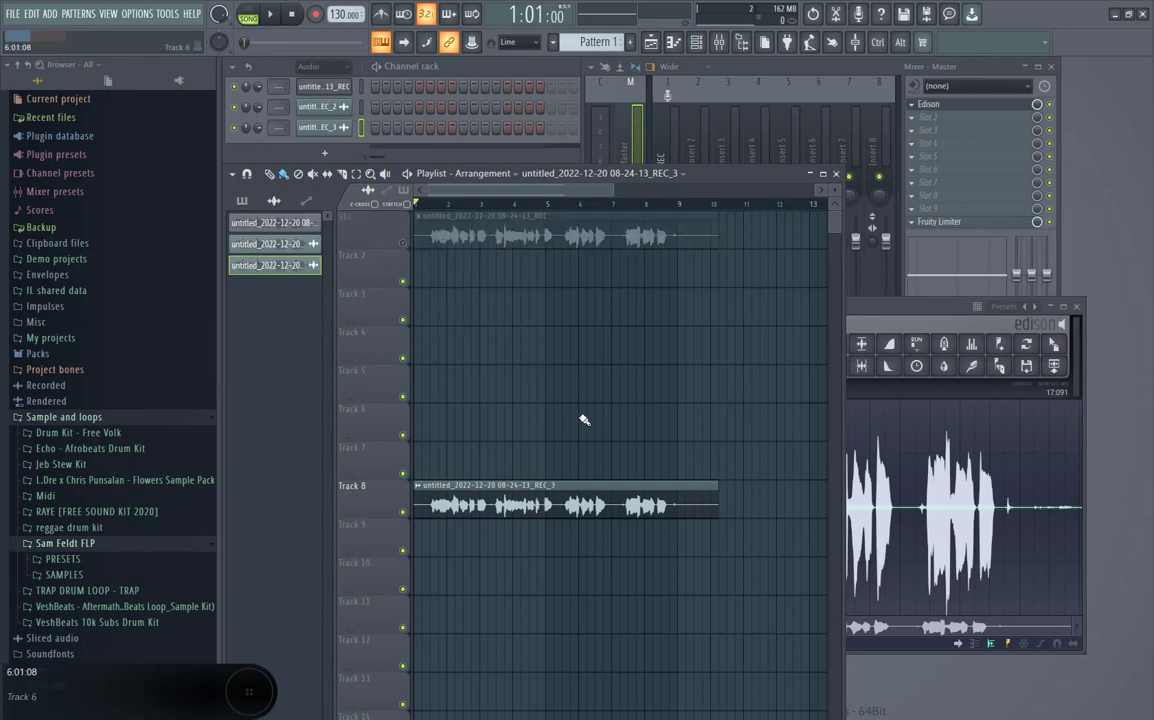
pyautogui.press('space')
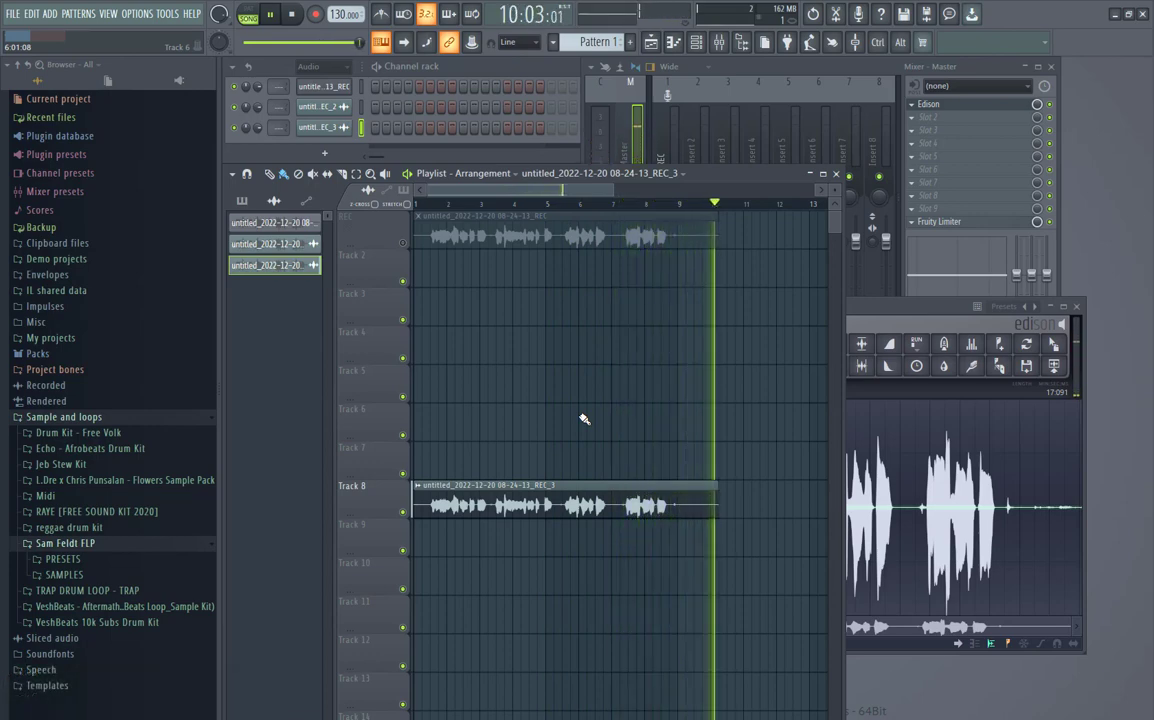
pyautogui.press('space')
pyautogui.click(403, 512)
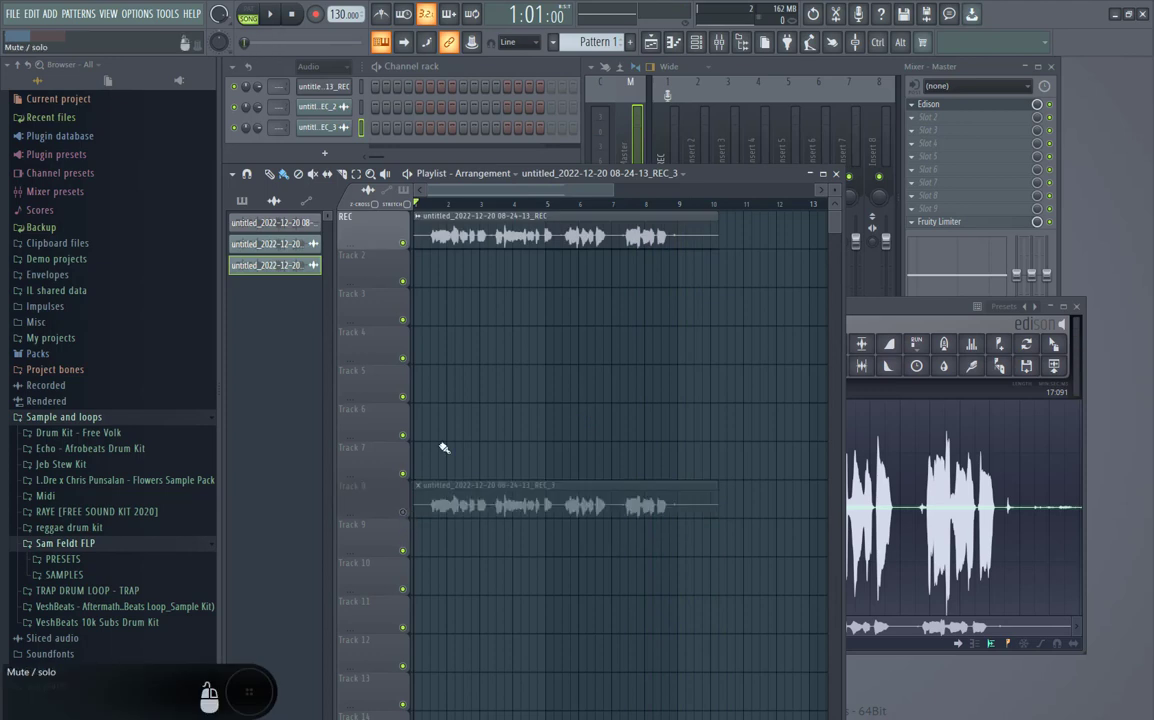
pyautogui.press('space')
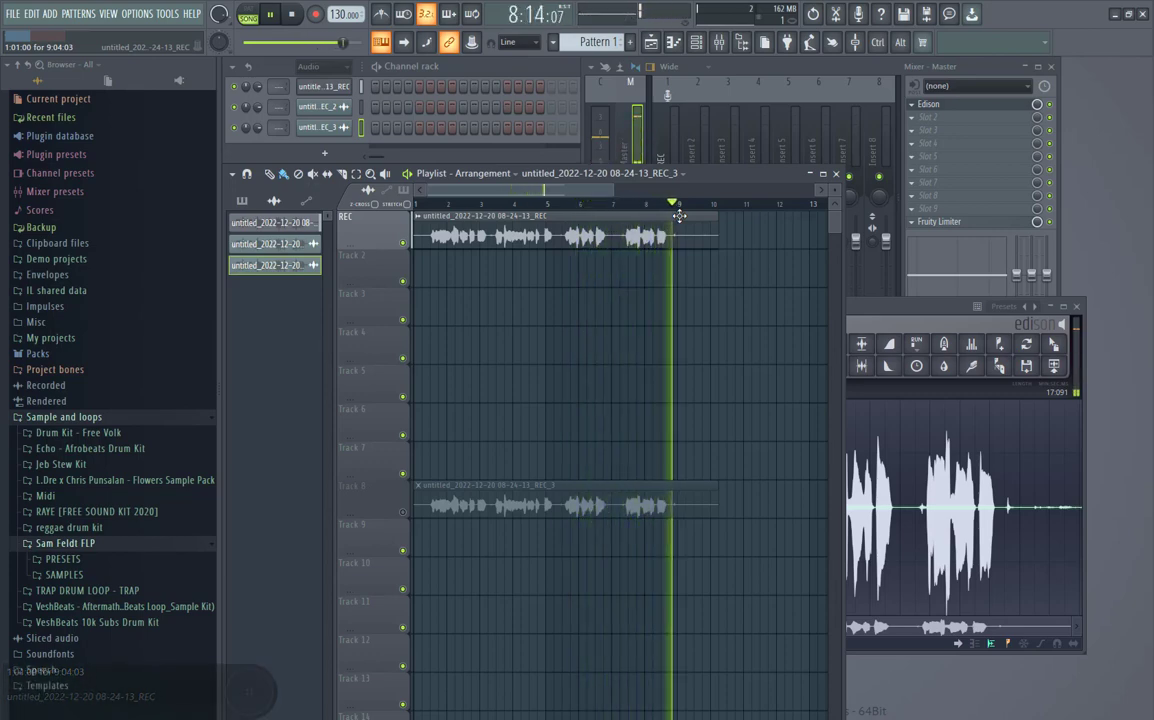
pyautogui.press('space')
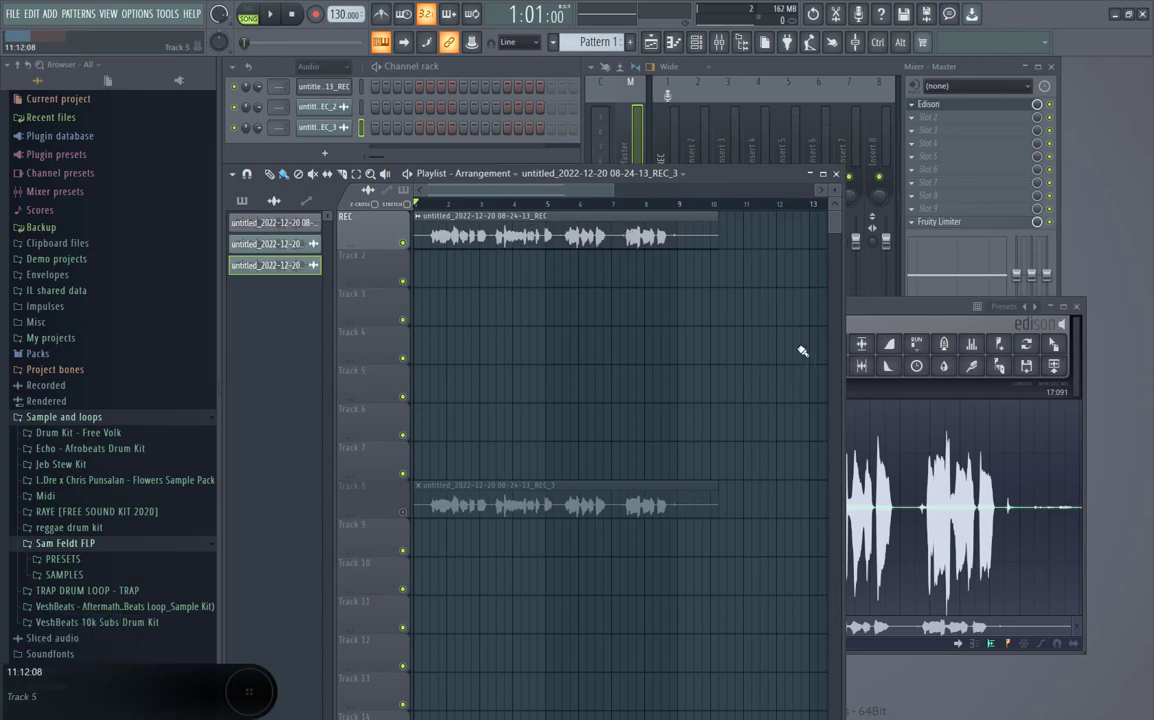
# Route the original vocal clip from the REC playlist track to mixer track 2 and bring up Insert 2 in the mixer
pyautogui.doubleClick(597, 230)
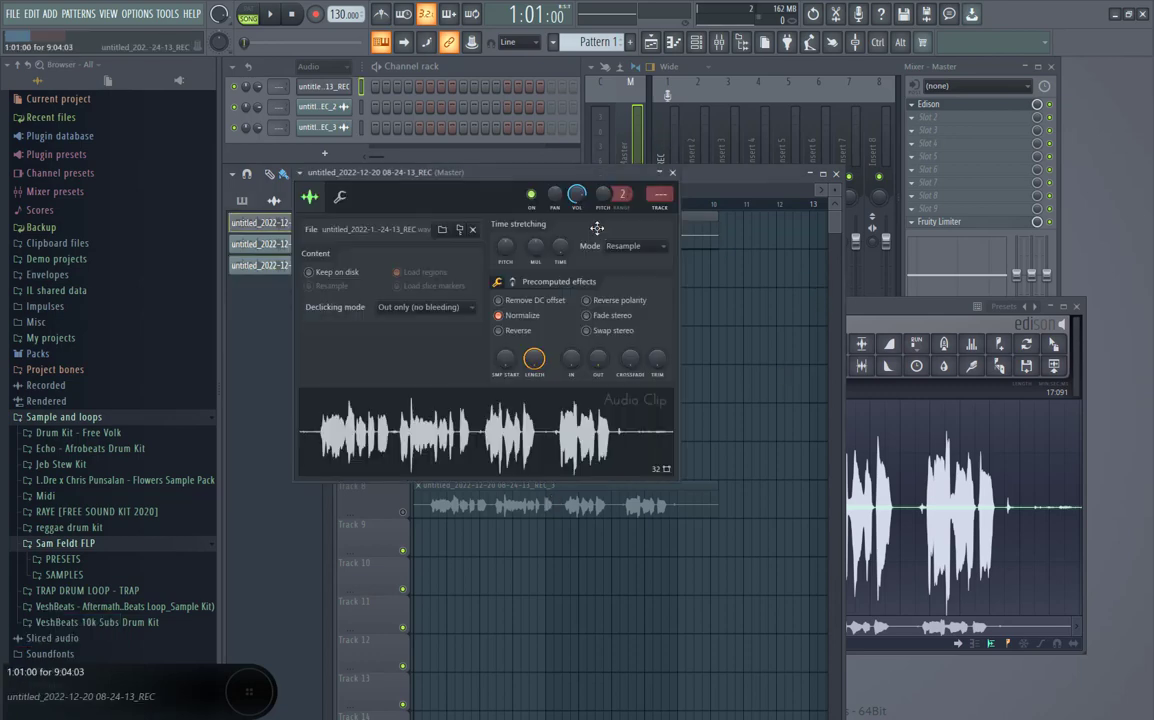
pyautogui.scroll(1, 660, 195)
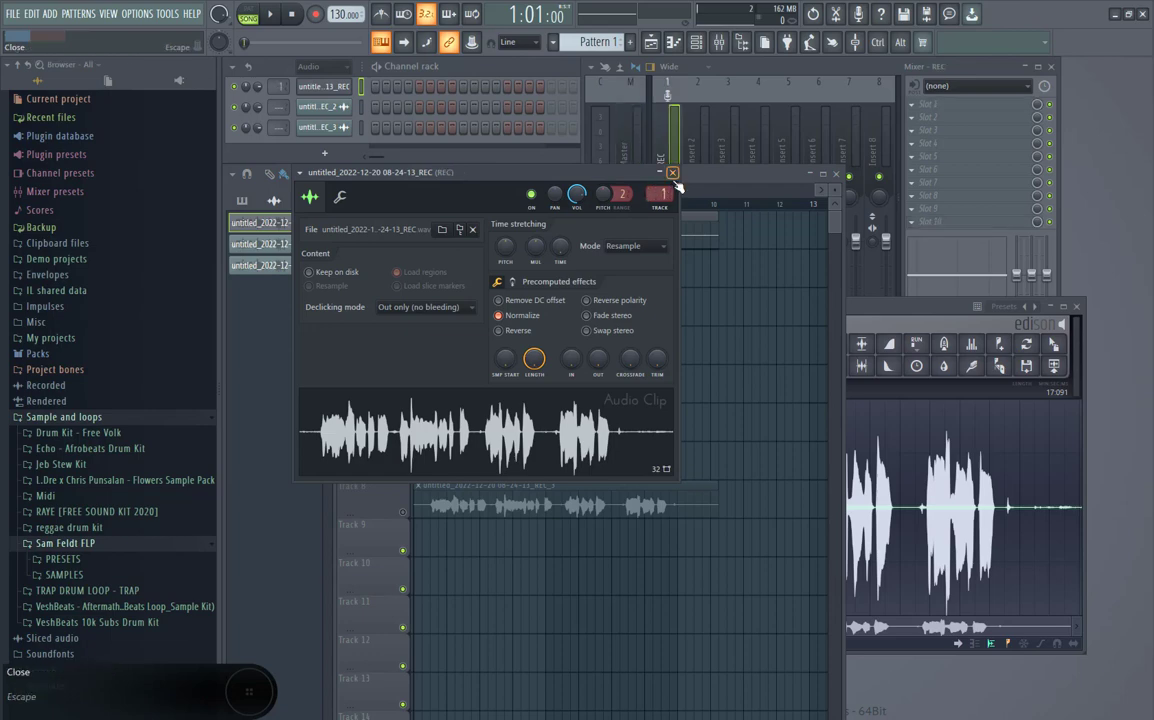
pyautogui.scroll(1, 660, 195)
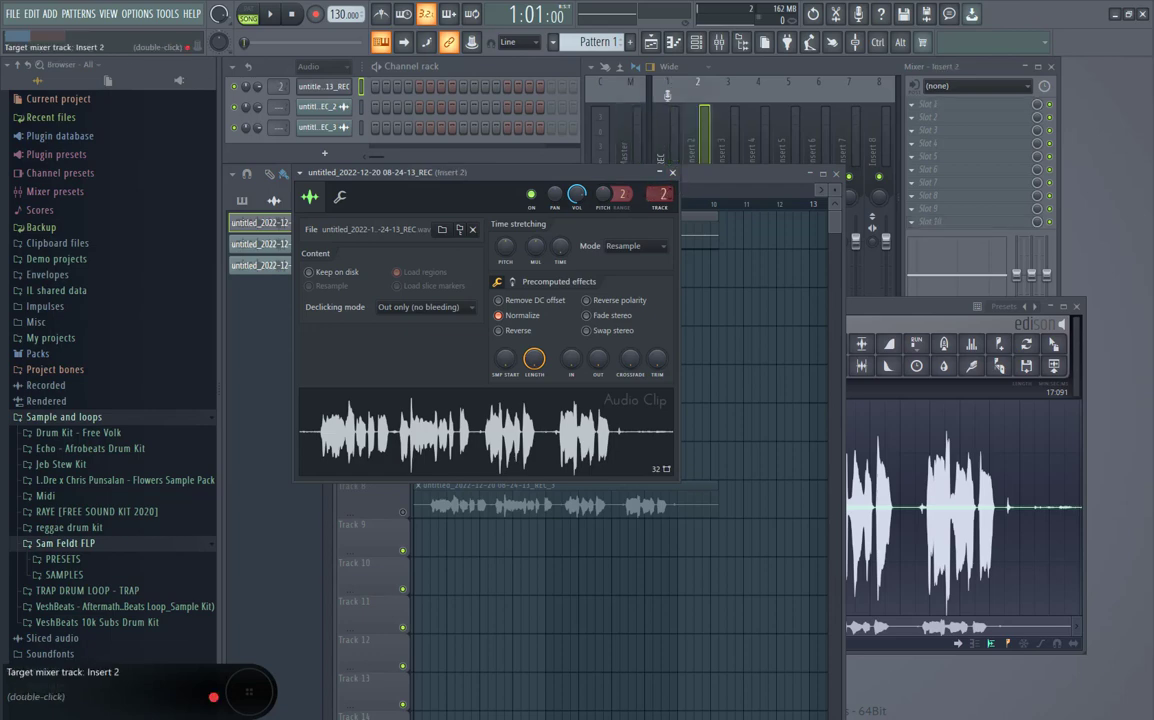
pyautogui.click(673, 173)
pyautogui.click(713, 137)
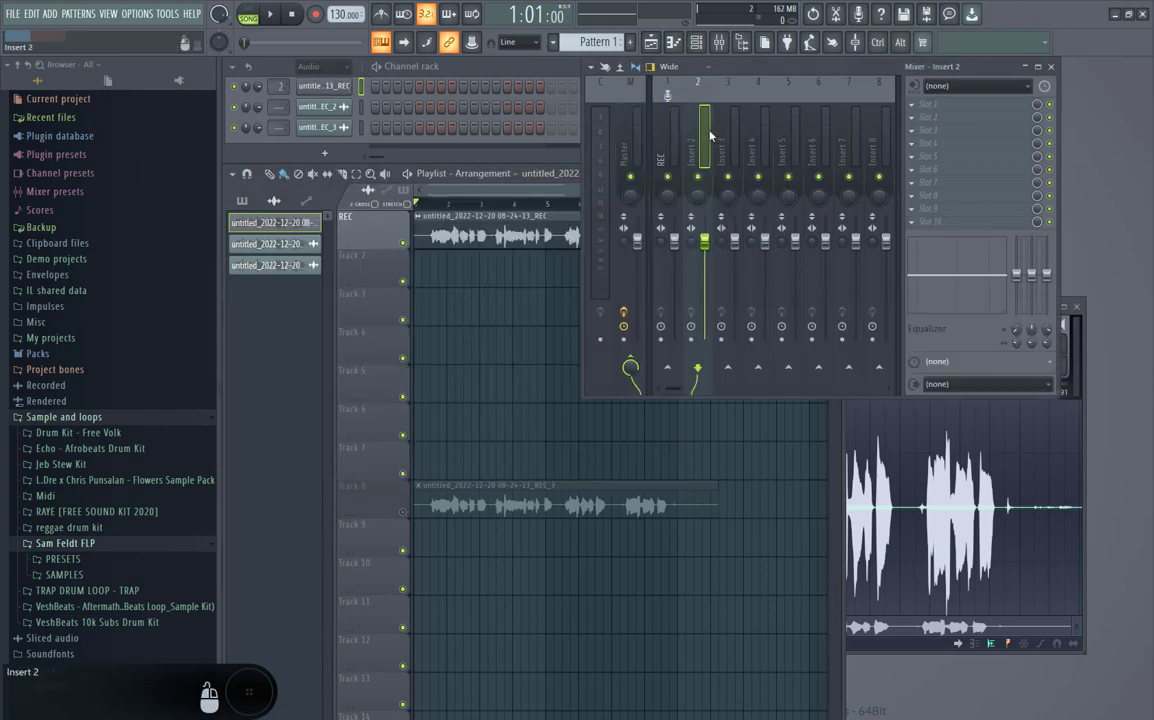
# Try to load the iZRX7VoiceDenoiser plugin into effect slot 1 of Insert 2
pyautogui.click(928, 104)
pyautogui.click(929, 104)
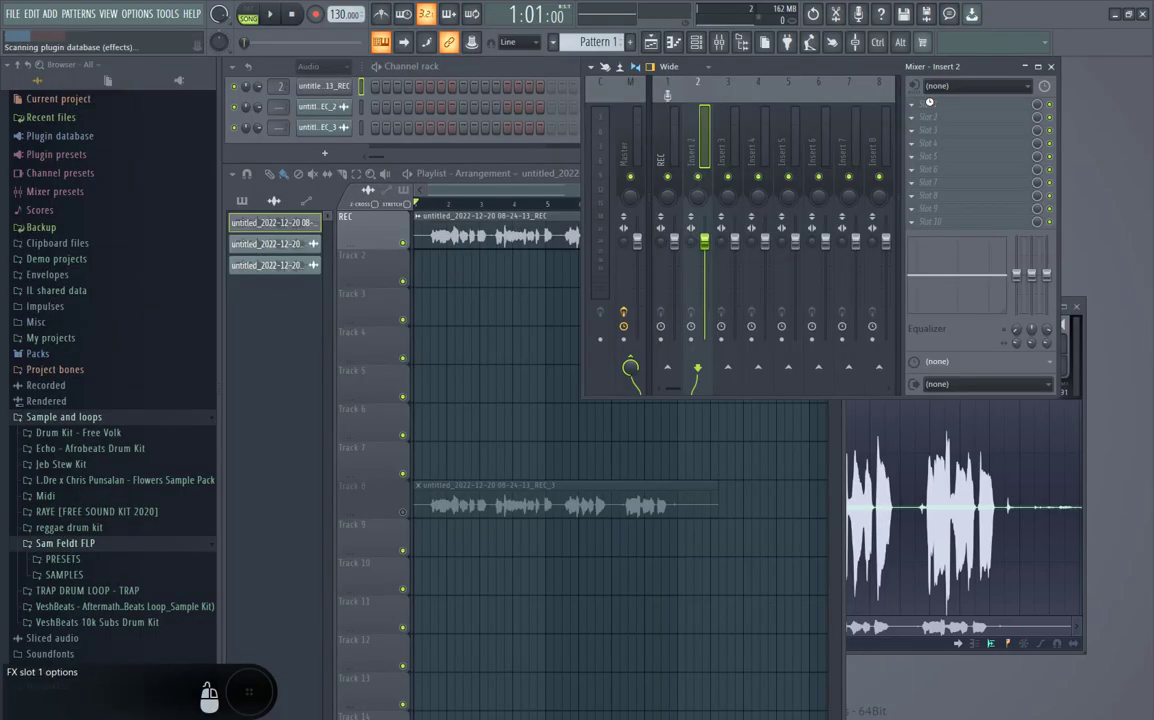
pyautogui.click(929, 103)
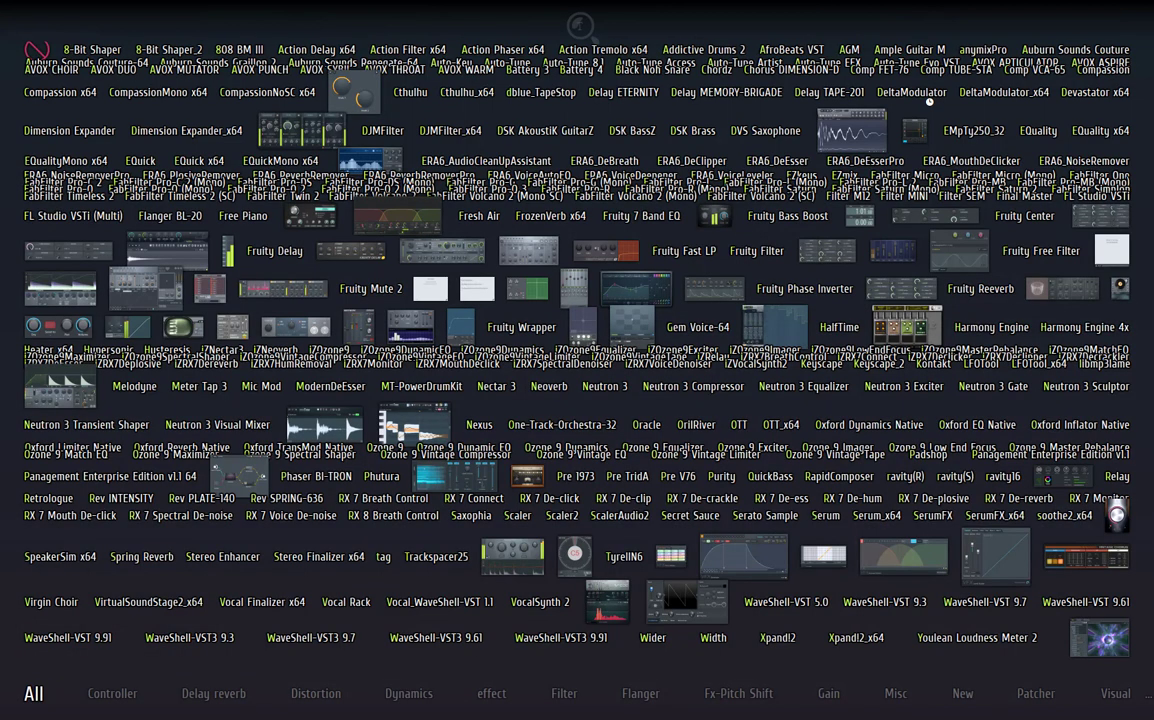
pyautogui.write('den')
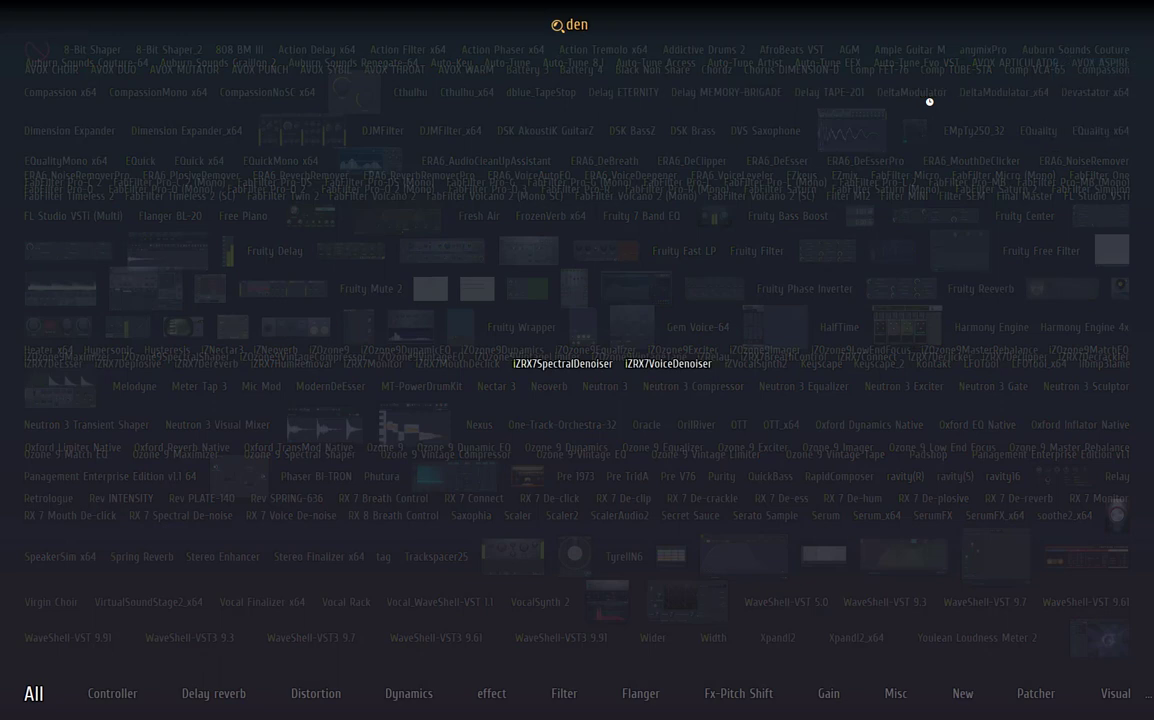
pyautogui.click(671, 370)
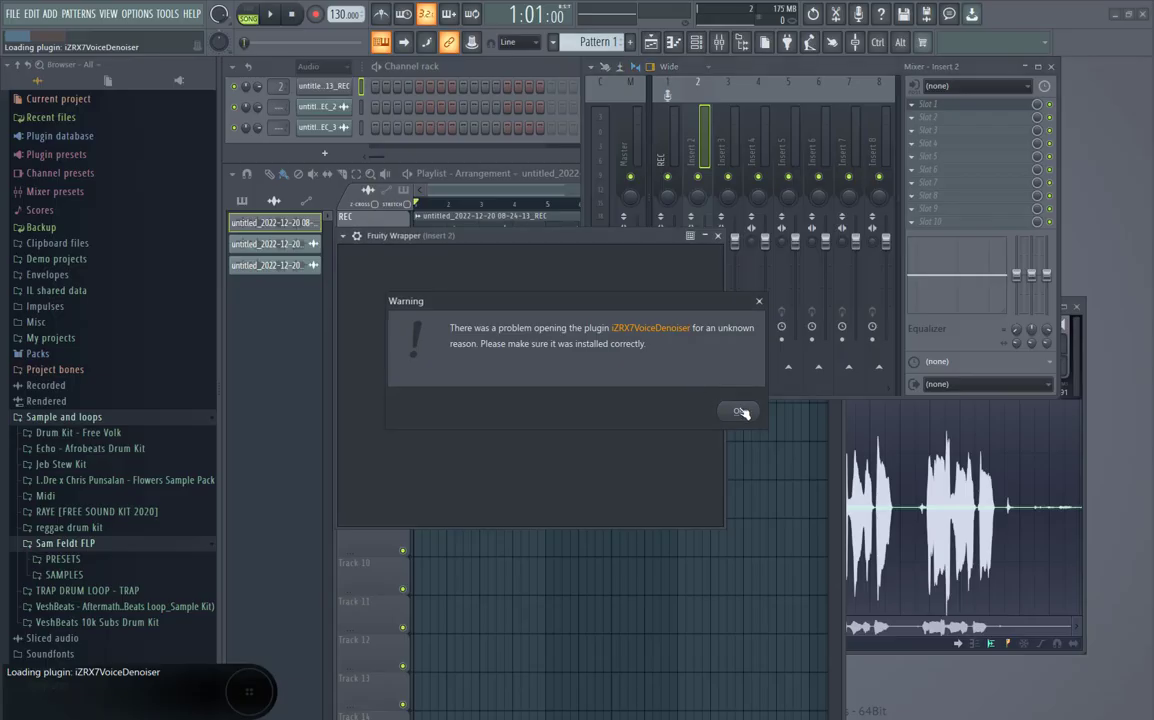
pyautogui.click(739, 411)
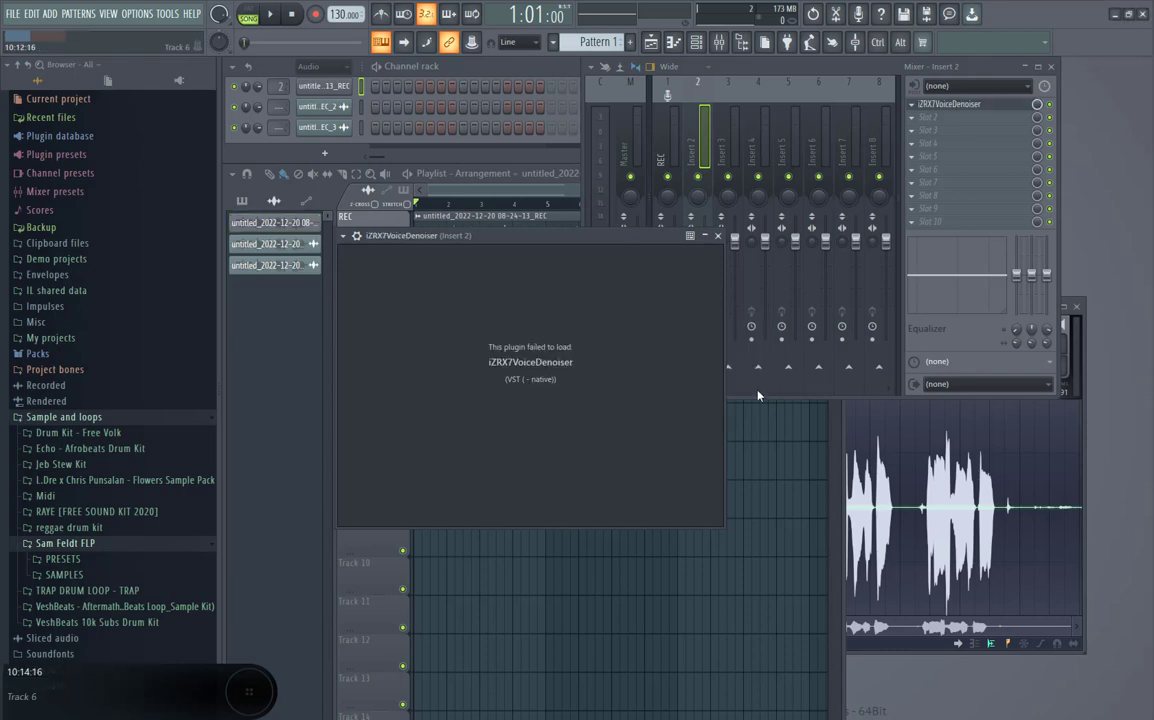
pyautogui.click(718, 236)
# Replace the effect in slot 1 of Insert 2 with RX 7 Voice De-noise
pyautogui.click(912, 104)
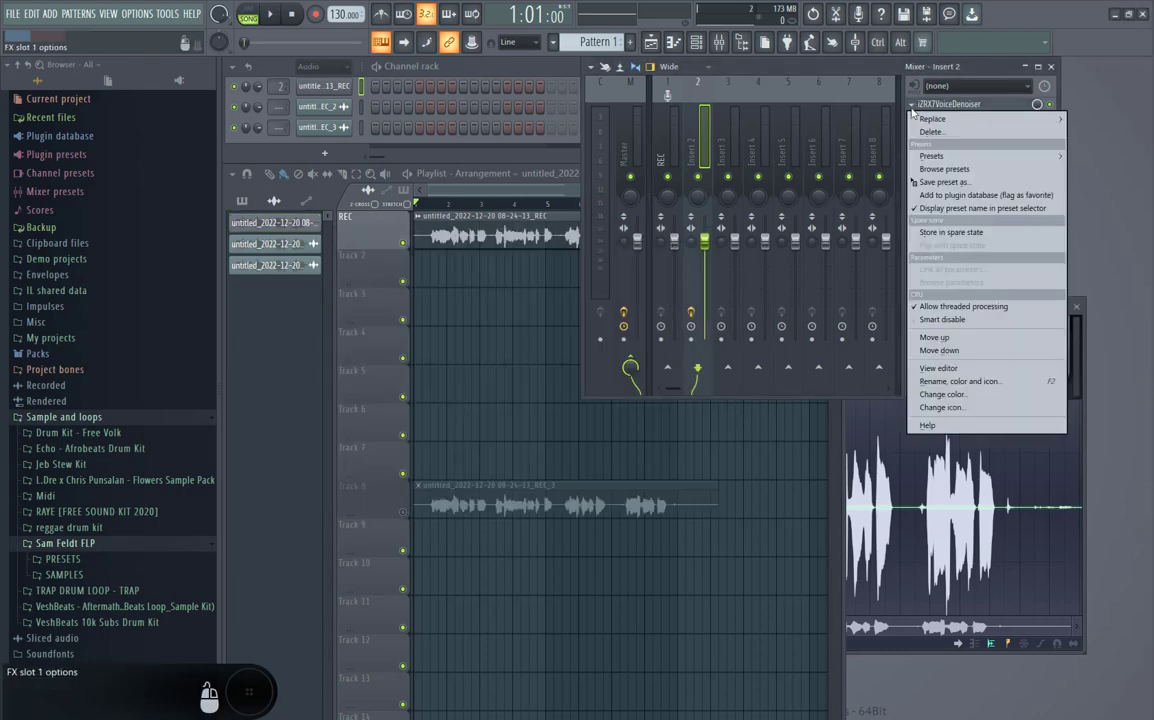
pyautogui.click(932, 119)
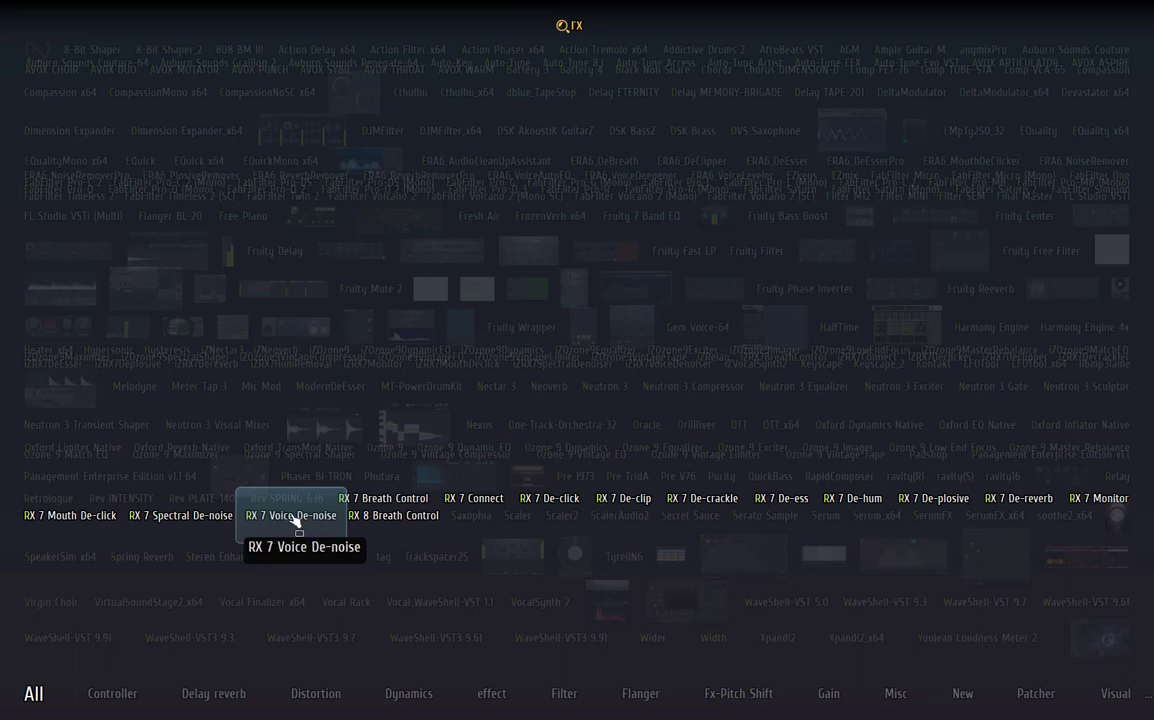
pyautogui.click(293, 518)
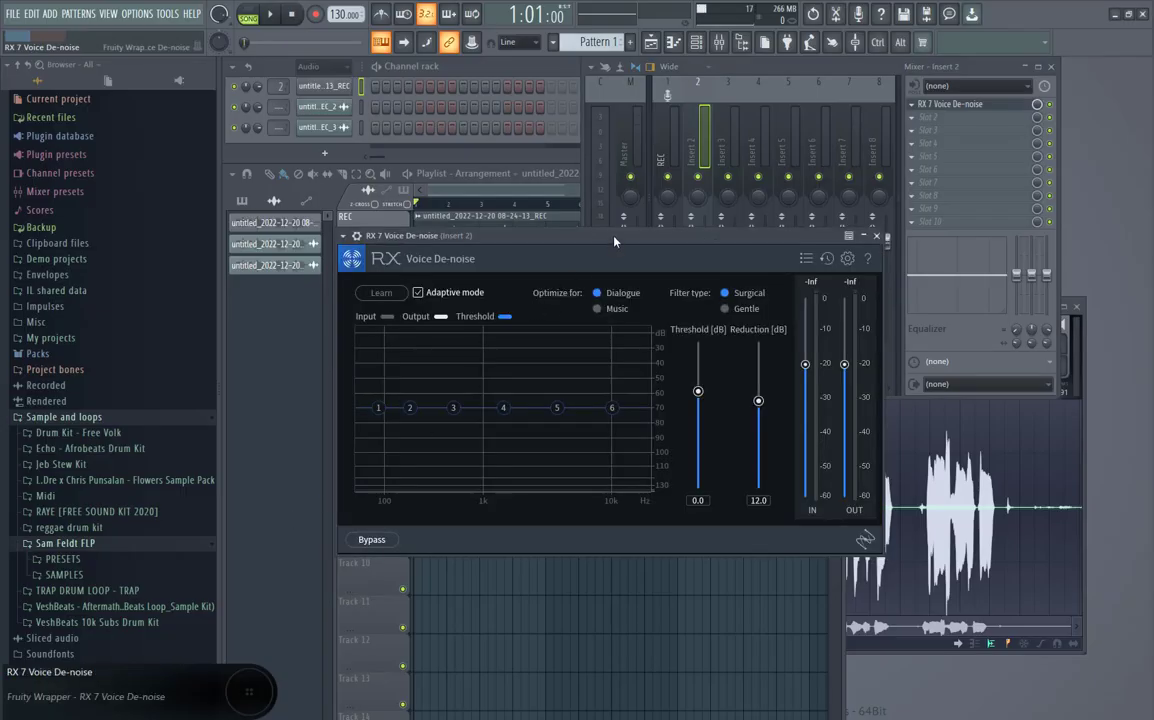
# Set the Voice De-noise reduction to 14.5 dB and the threshold to -3.2 dB
pyautogui.moveTo(616, 241); pyautogui.dragTo(516, 281)
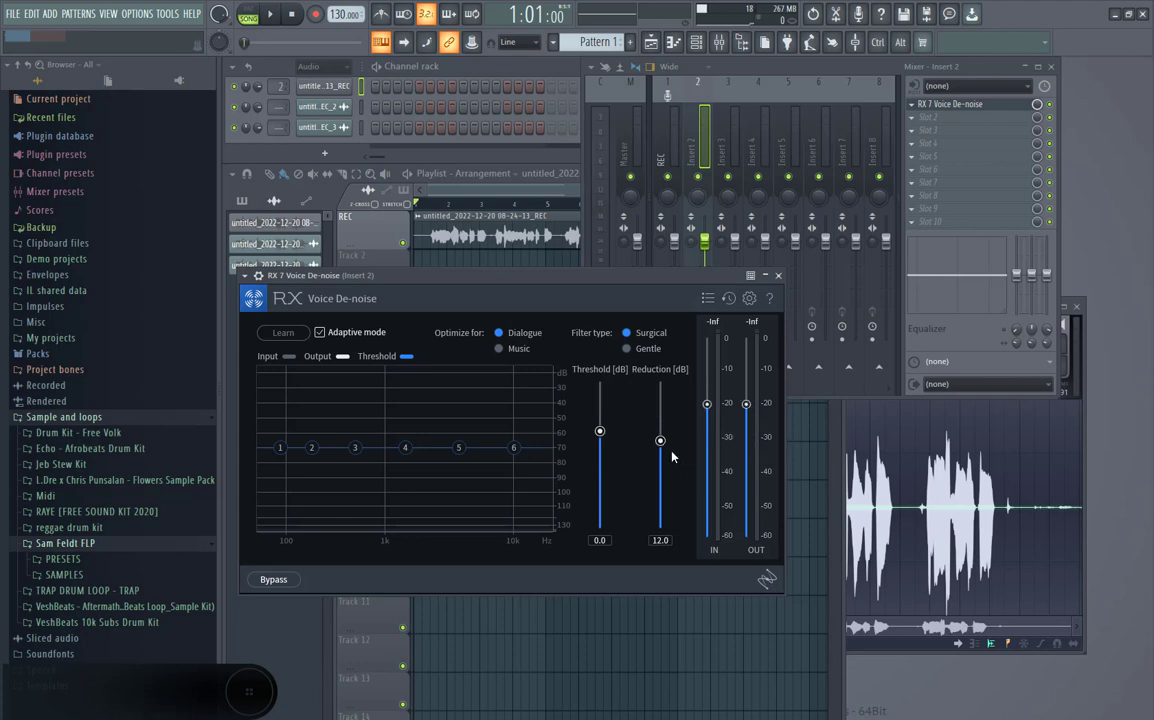
pyautogui.moveTo(661, 443); pyautogui.dragTo(602, 451)
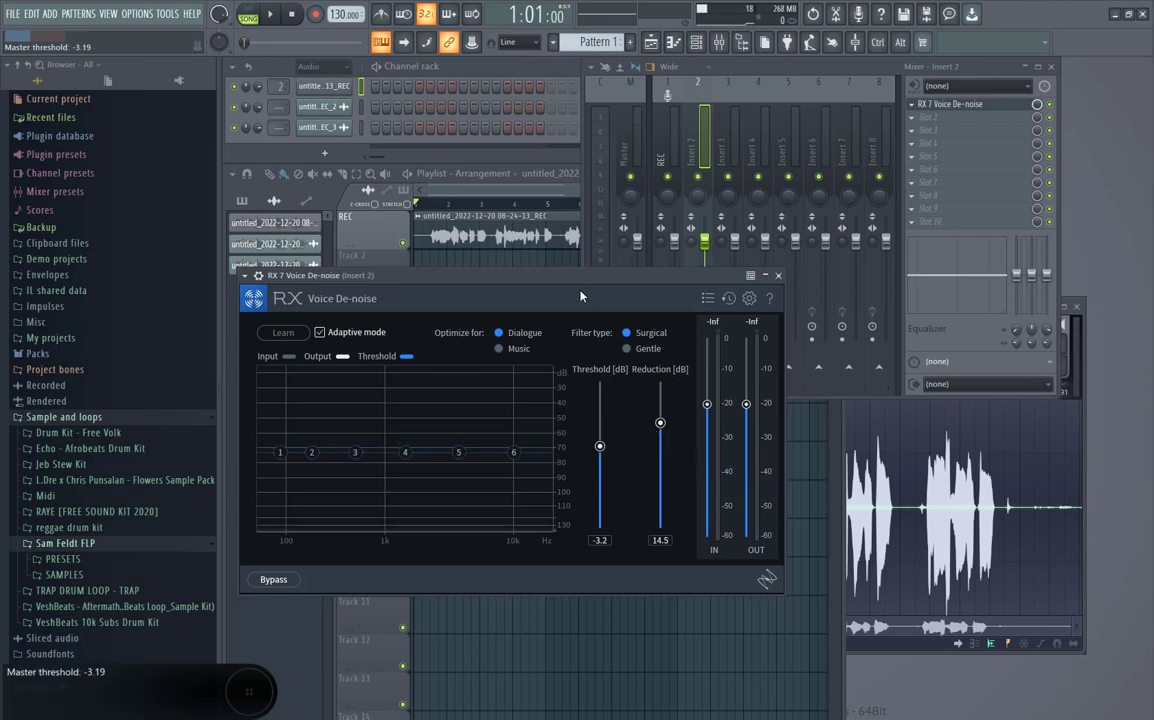
# Play the original vocal and compare it with RX 7 Voice De-noise switched off and back on, then stop playback
pyautogui.press('space')
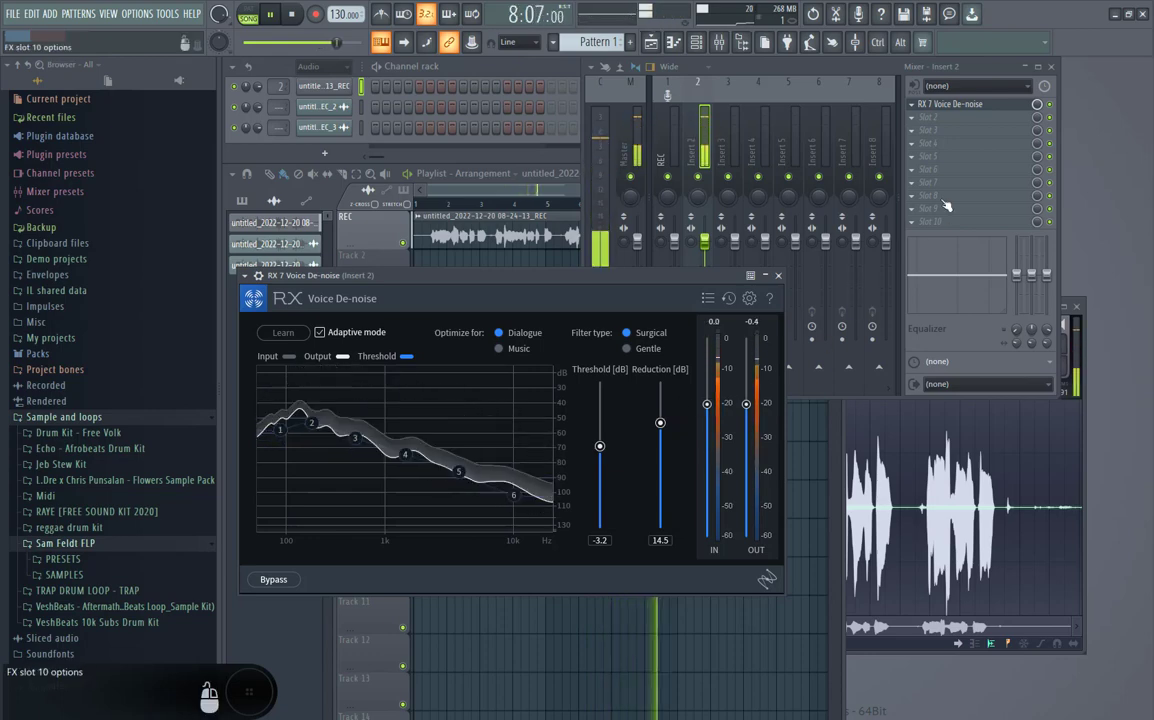
pyautogui.click(1053, 106)
pyautogui.click(498, 280)
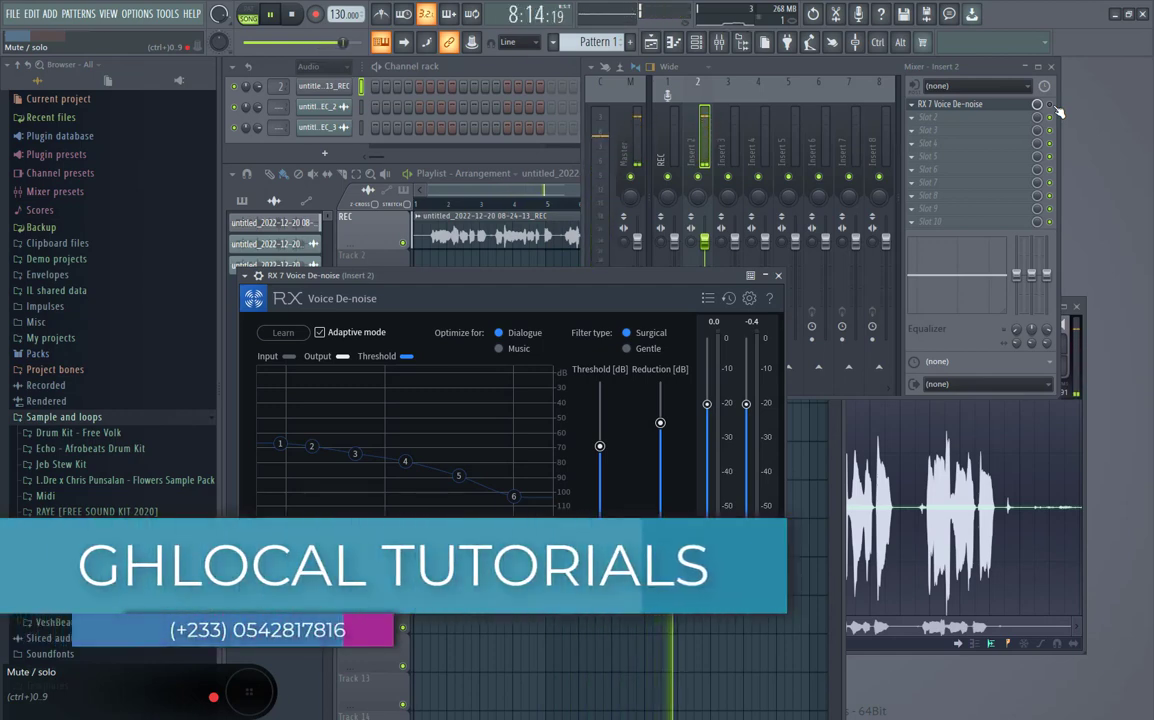
pyautogui.click(1057, 110)
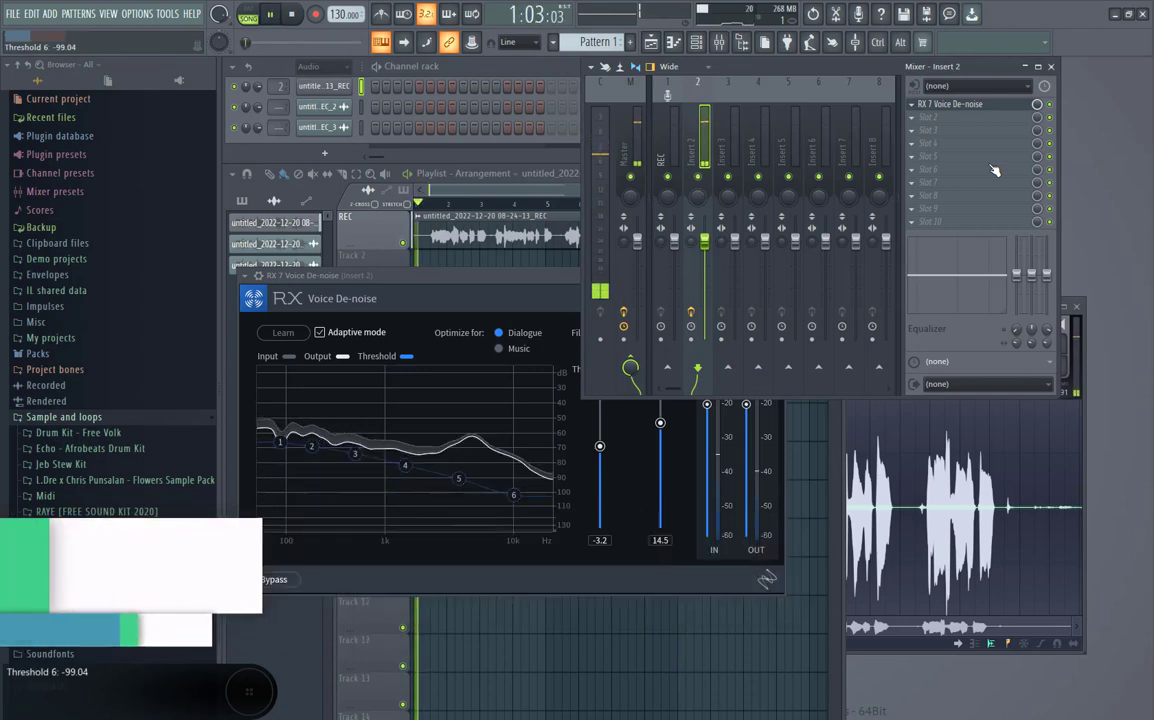
pyautogui.press('space')
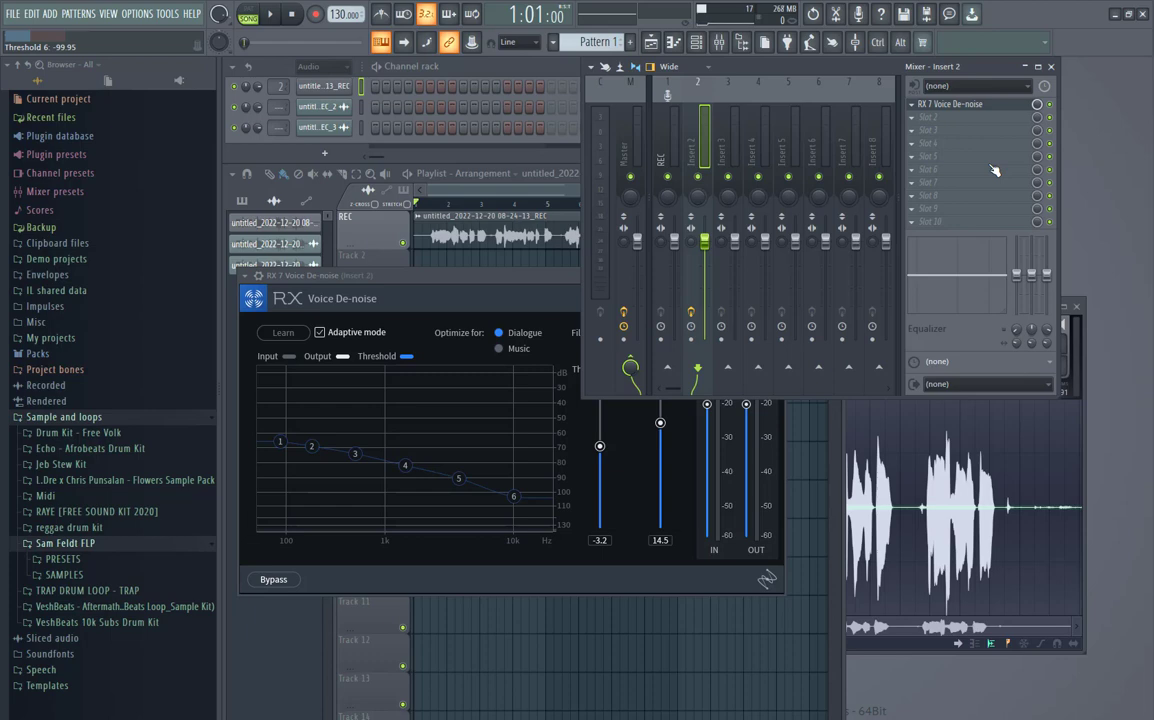
pyautogui.click(292, 15)
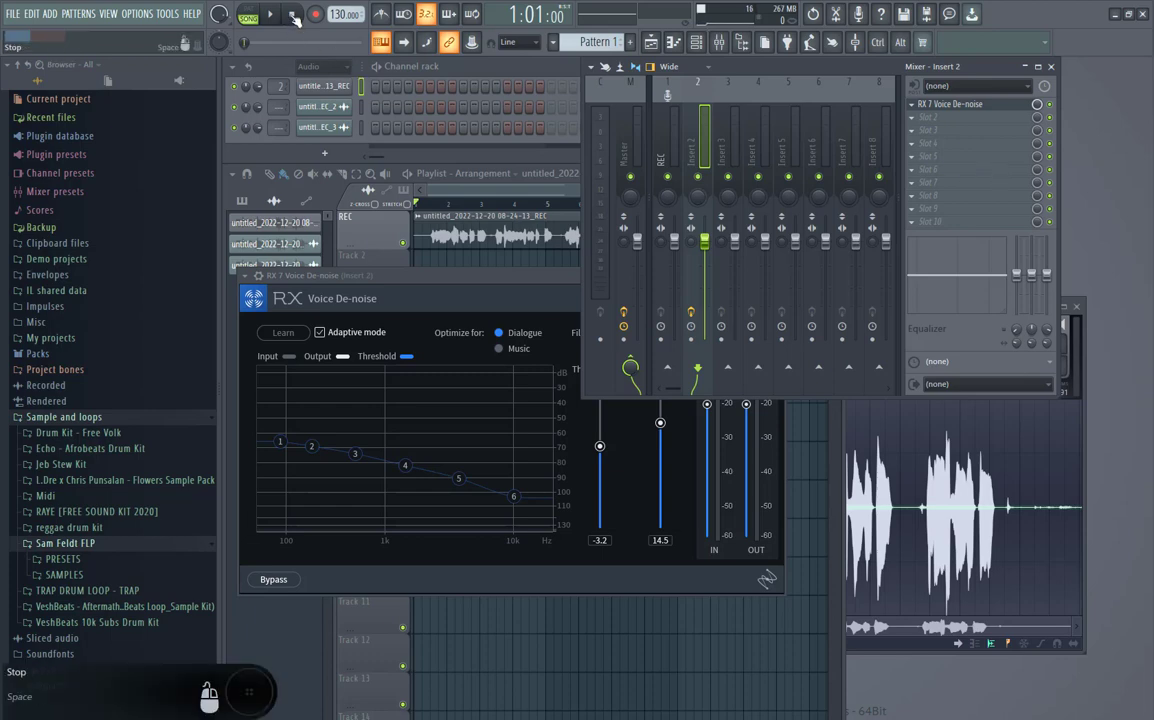